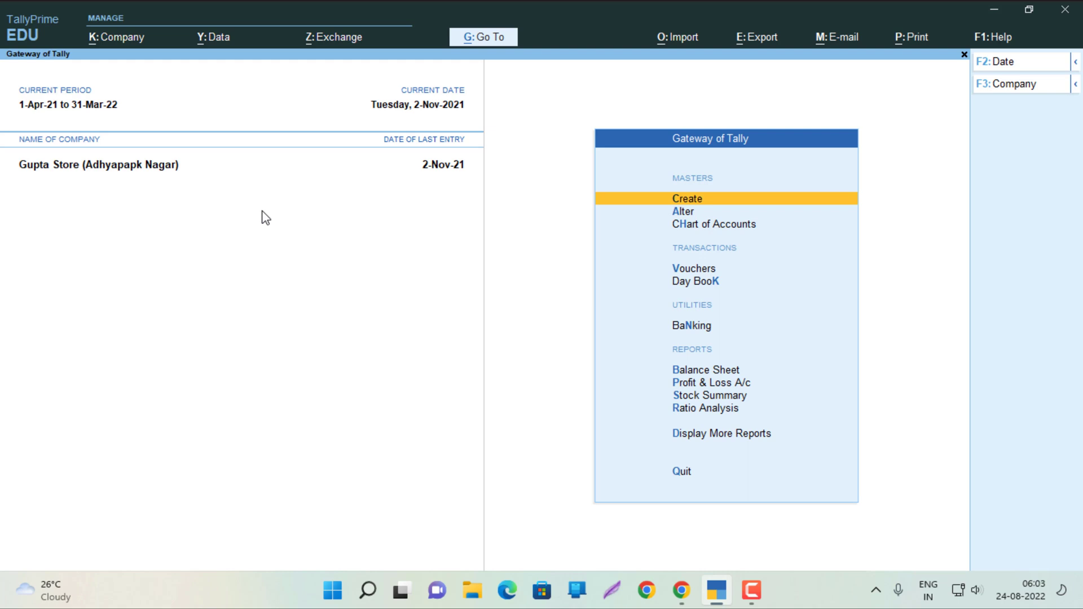
View the godown summary for Hari Nagar in the inventory books reports
{"action": "key", "text": "Down"}
{"action": "key", "text": "Down"}
{"action": "key", "text": "Down"}
{"action": "key", "text": "Down"}
{"action": "key", "text": "Down"}
{"action": "key", "text": "Down"}
{"action": "key", "text": "Down"}
{"action": "key", "text": "Down"}
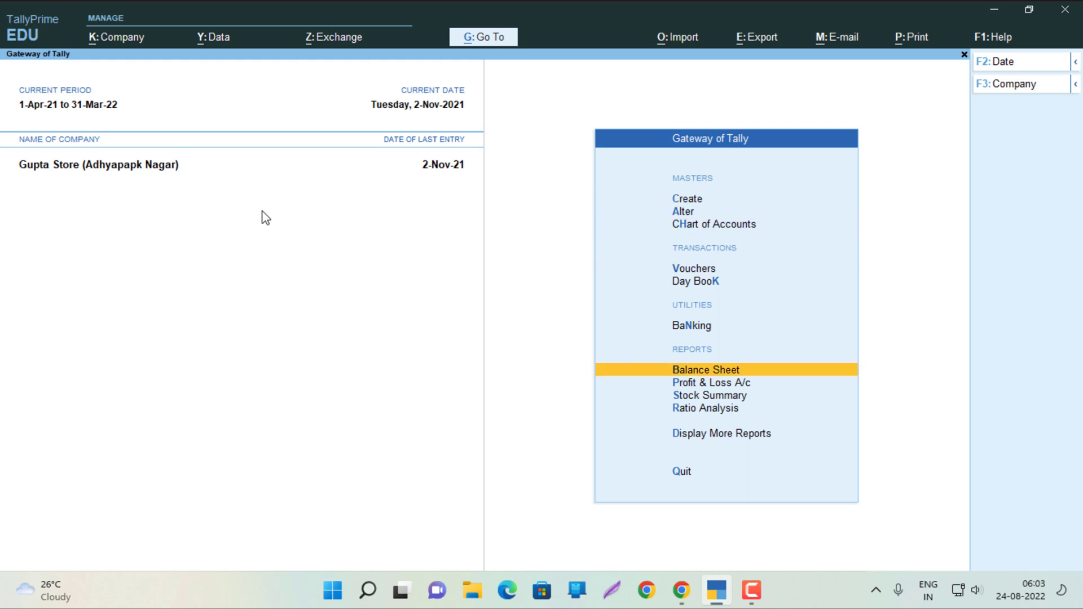
{"action": "key", "text": "Down"}
{"action": "key", "text": "Down"}
{"action": "key", "text": "Return"}
{"action": "key", "text": "Down"}
{"action": "key", "text": "Down"}
{"action": "key", "text": "Down"}
{"action": "key", "text": "Down"}
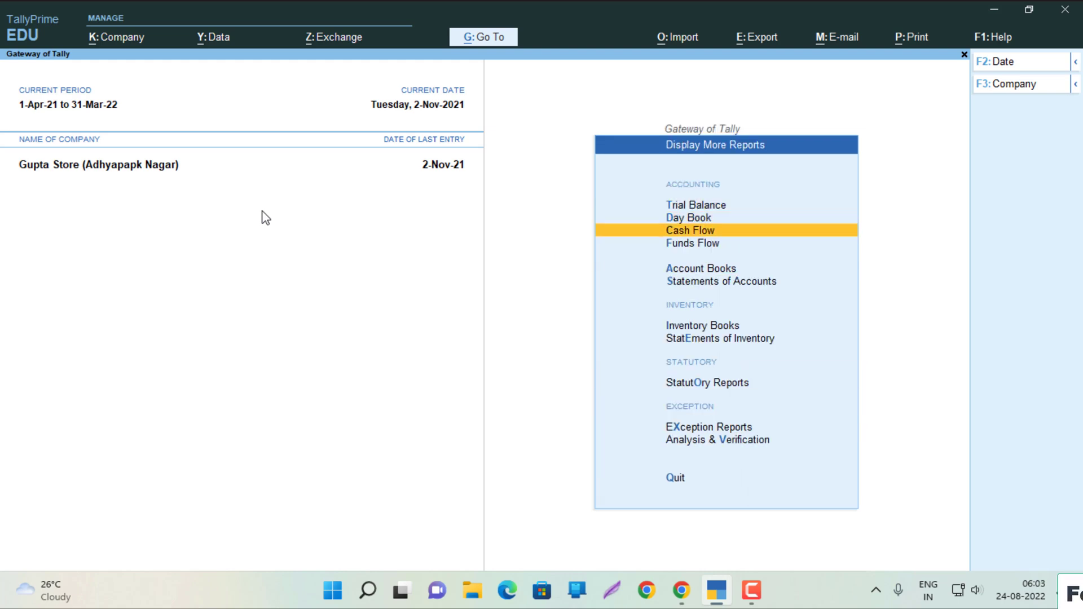
{"action": "key", "text": "Down"}
{"action": "key", "text": "Down"}
{"action": "key", "text": "Return"}
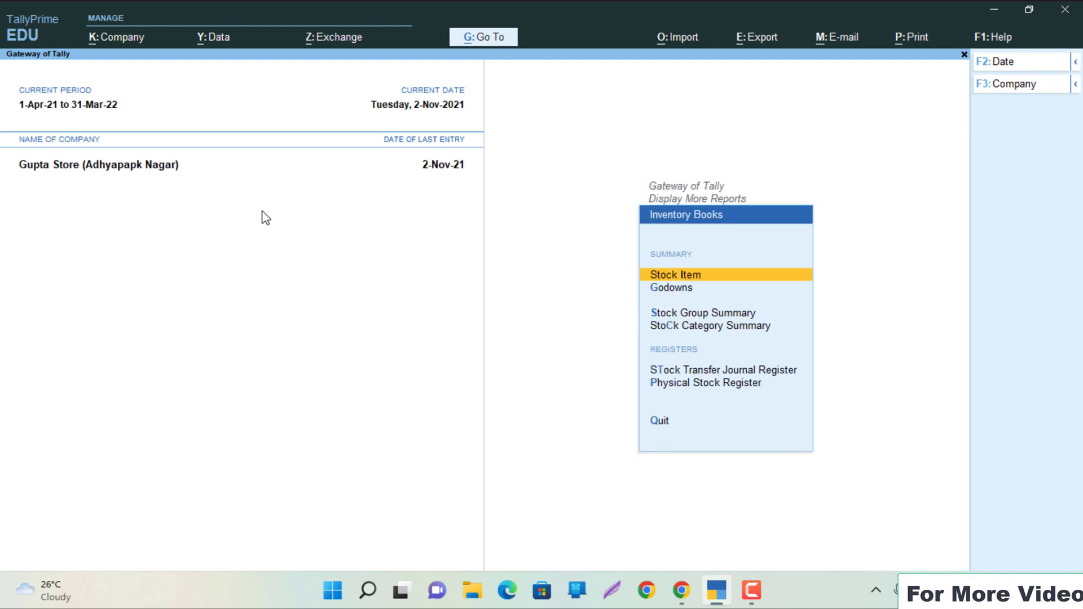
{"action": "key", "text": "Down"}
{"action": "key", "text": "Return"}
{"action": "key", "text": "Down"}
{"action": "key", "text": "Return"}
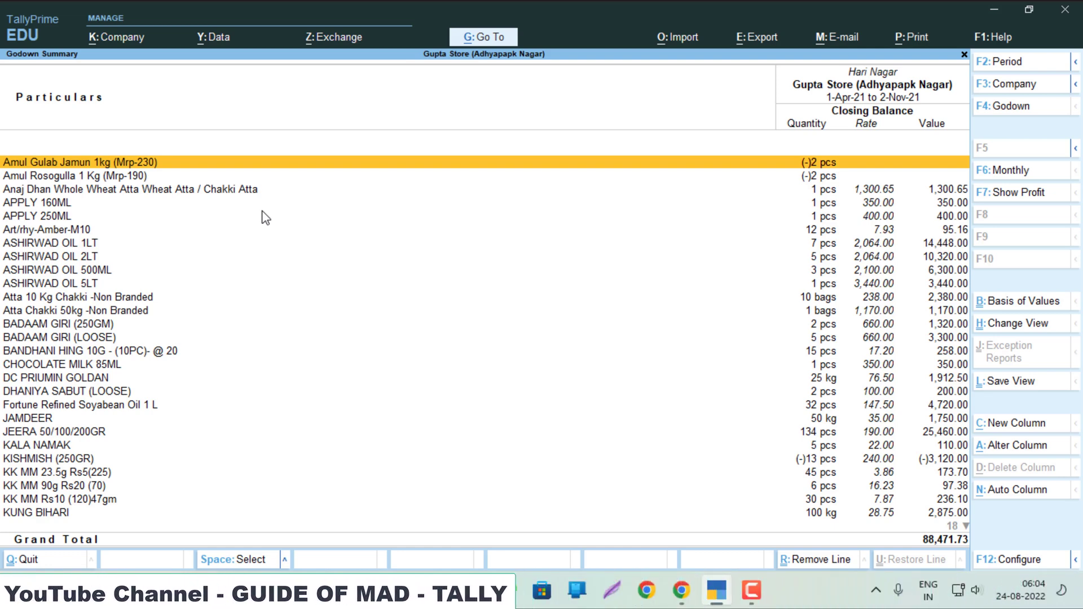
{"action": "key", "text": "Escape"}
{"action": "key", "text": "Escape"}
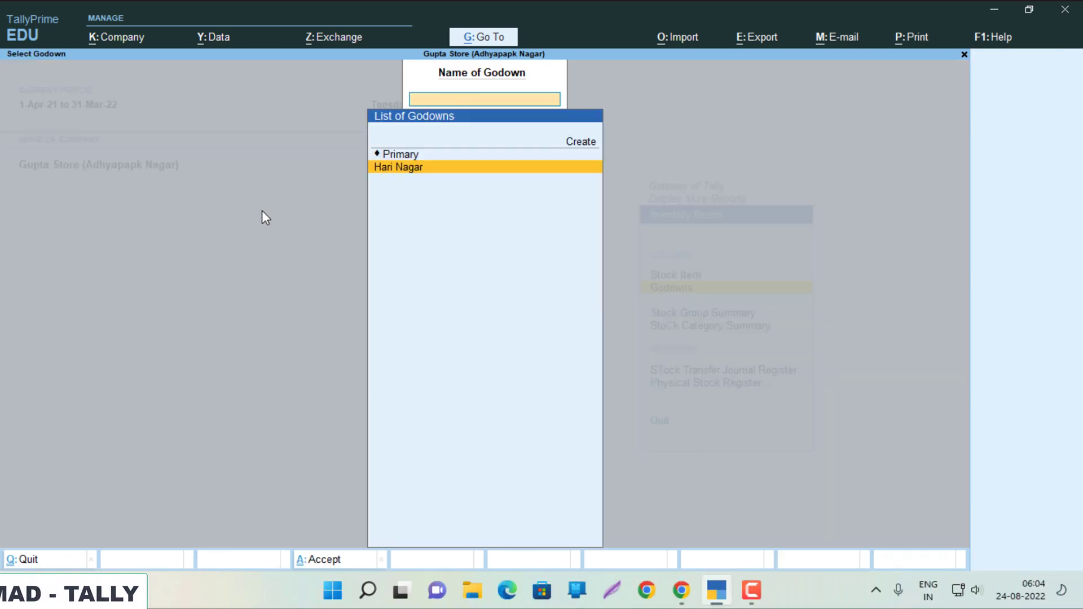
{"action": "key", "text": "Escape"}
Create a godown named Karol Bagh under Primary from the godown list and return to the Gateway of Tally
{"action": "key", "text": "Return"}
{"action": "key", "text": "Up"}
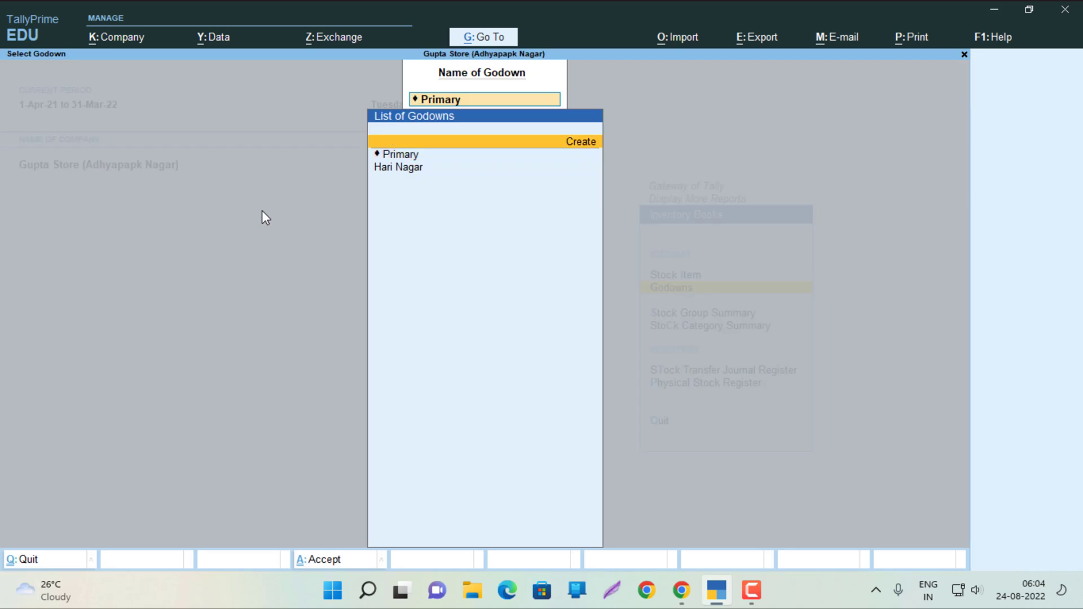
{"action": "key", "text": "Return"}
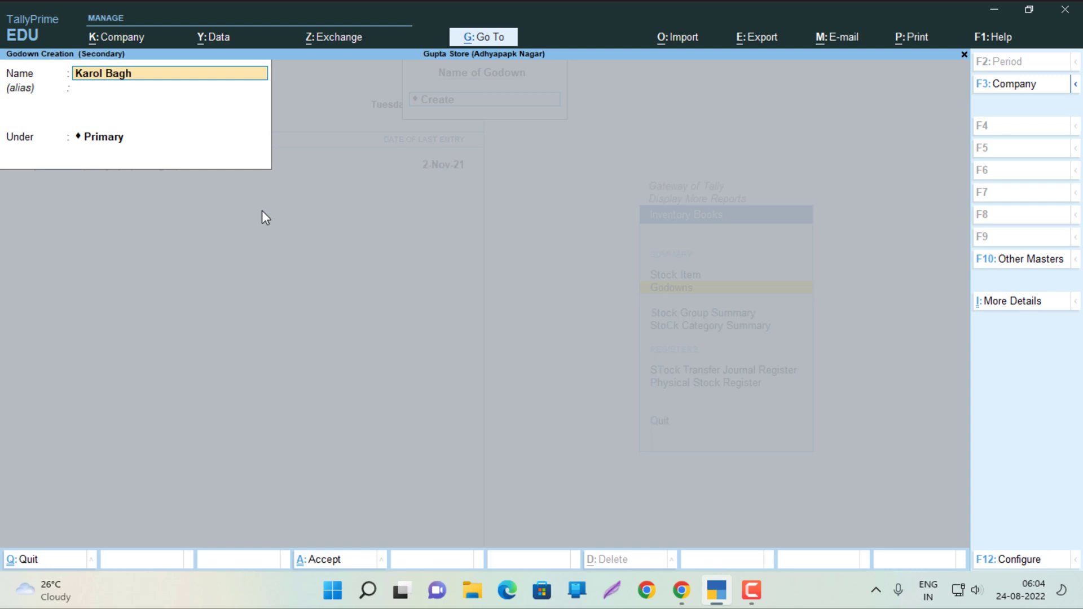
{"action": "key", "text": "Return"}
{"action": "key", "text": "Return"}
{"action": "key", "text": "Return"}
{"action": "key", "text": "Return"}
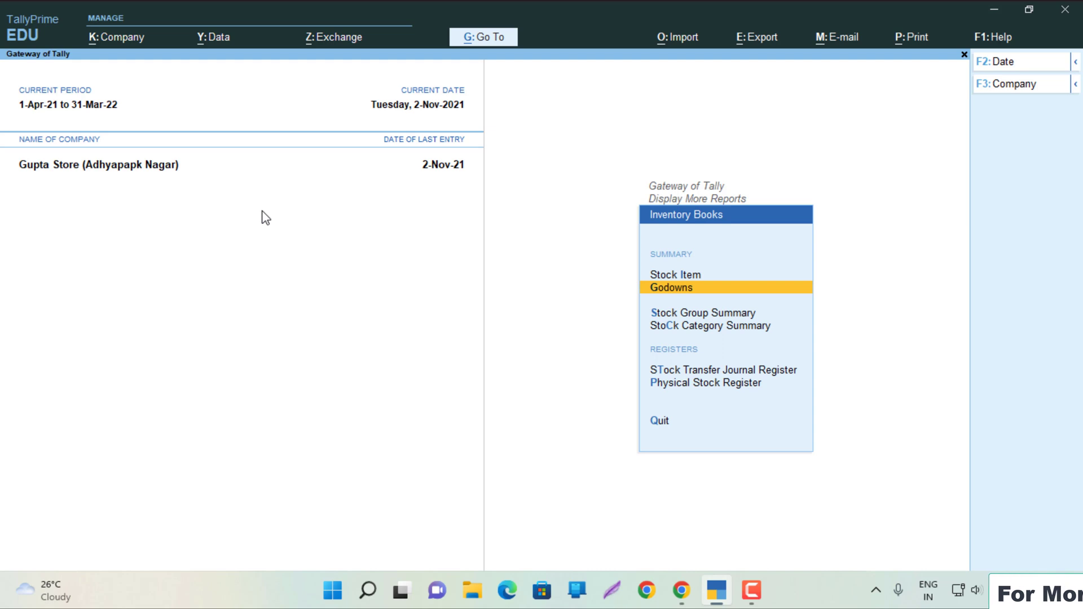
{"action": "key", "text": "Escape"}
{"action": "key", "text": "Escape"}
Open the Stock Journal voucher type for alteration
{"action": "key", "text": "Up"}
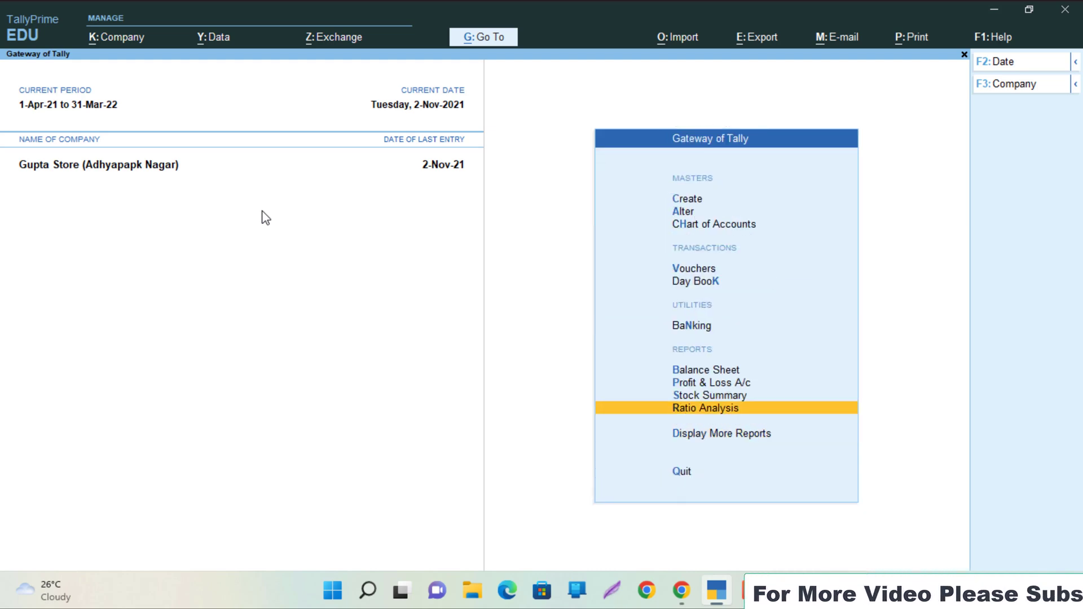
{"action": "key", "text": "Up"}
{"action": "key", "text": "Up"}
{"action": "key", "text": "Up"}
{"action": "key", "text": "Up"}
{"action": "key", "text": "Up"}
{"action": "key", "text": "Up"}
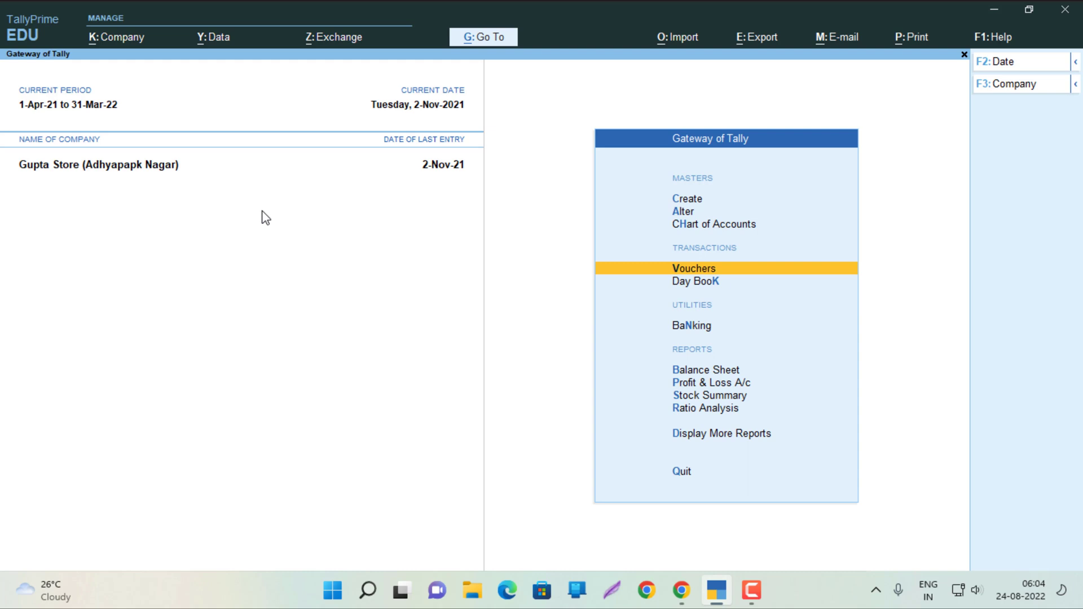
{"action": "key", "text": "Up"}
{"action": "key", "text": "Up"}
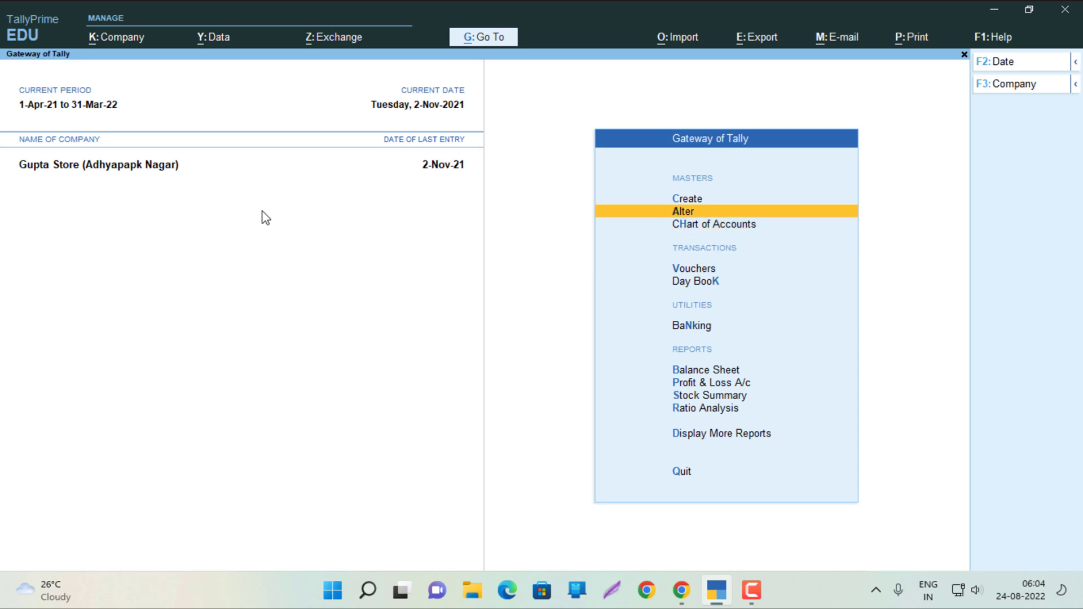
{"action": "key", "text": "Return"}
{"action": "key", "text": "Down"}
{"action": "key", "text": "Down"}
{"action": "key", "text": "Down"}
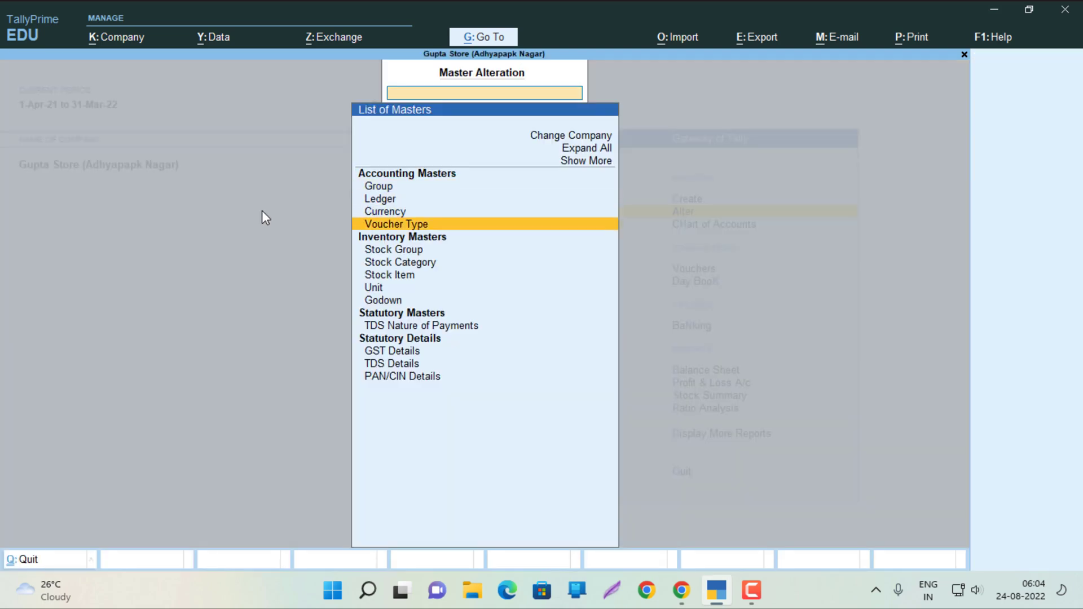
{"action": "key", "text": "Return"}
{"action": "key", "text": "Down"}
{"action": "key", "text": "Down"}
{"action": "key", "text": "Down"}
{"action": "key", "text": "Down"}
{"action": "key", "text": "Down"}
{"action": "key", "text": "Down"}
{"action": "key", "text": "Down"}
{"action": "key", "text": "Down"}
{"action": "key", "text": "Down"}
{"action": "key", "text": "Down"}
{"action": "key", "text": "Down"}
{"action": "key", "text": "Down"}
{"action": "key", "text": "Down"}
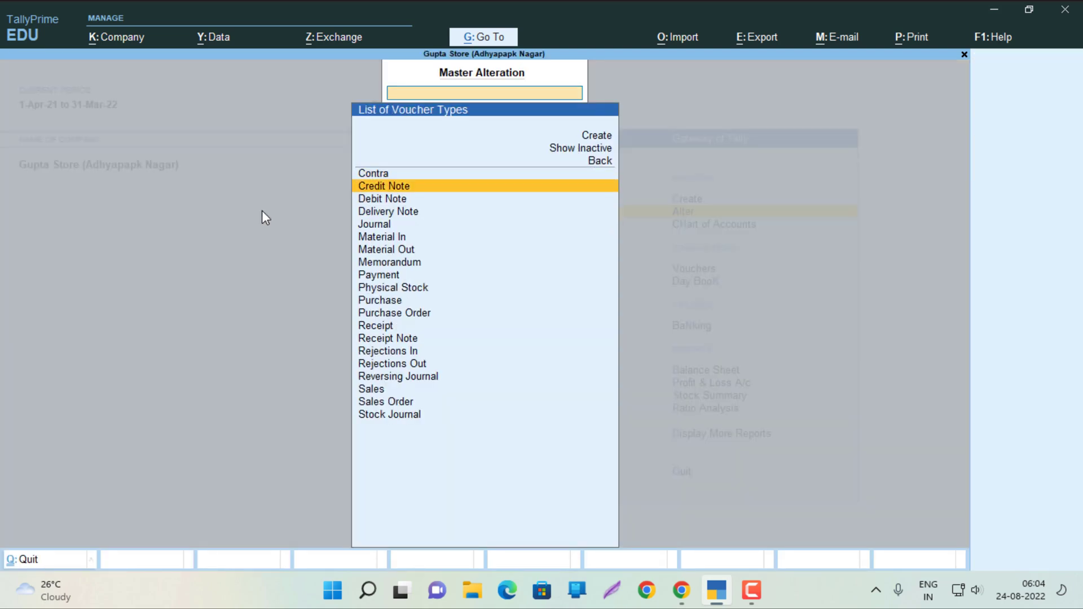
{"action": "key", "text": "Down"}
{"action": "key", "text": "Down"}
{"action": "key", "text": "Down"}
{"action": "key", "text": "Down"}
{"action": "key", "text": "Down"}
{"action": "key", "text": "Down"}
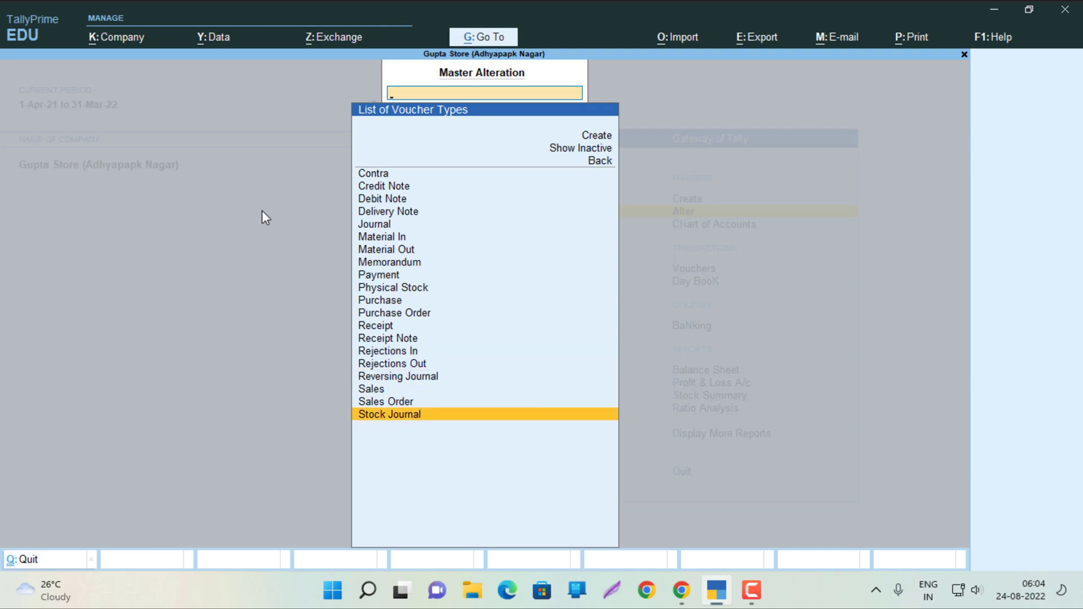
{"action": "key", "text": "Return"}
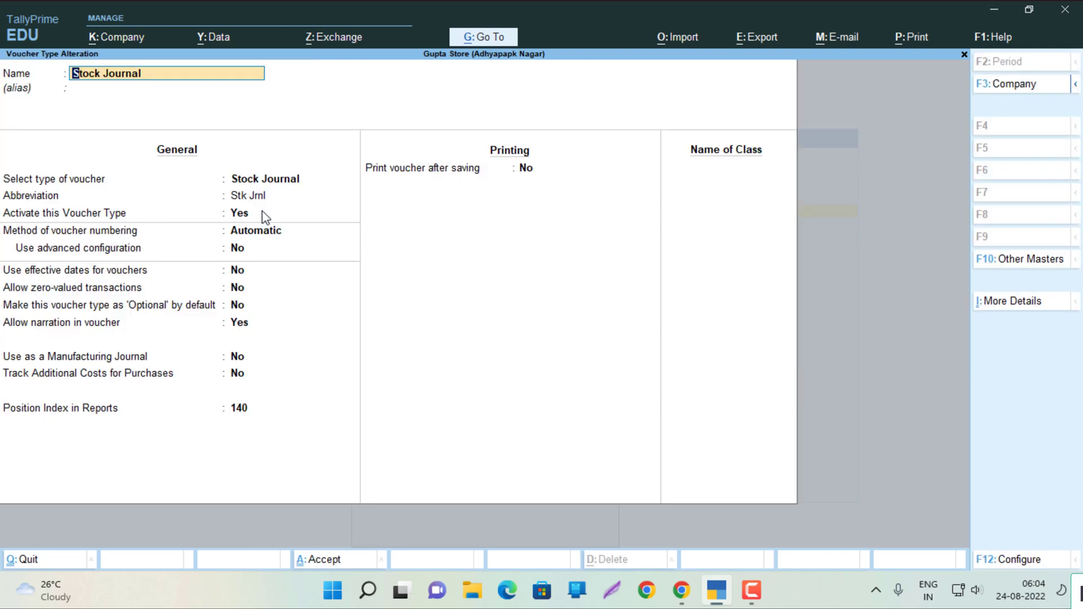
Enable Track Additional Costs for Purchases for the Stock Journal voucher type and save the alteration
{"action": "key", "text": "Return"}
{"action": "key", "text": "Return"}
{"action": "key", "text": "Return"}
{"action": "key", "text": "Return"}
{"action": "key", "text": "Return"}
{"action": "key", "text": "Return"}
{"action": "key", "text": "Return"}
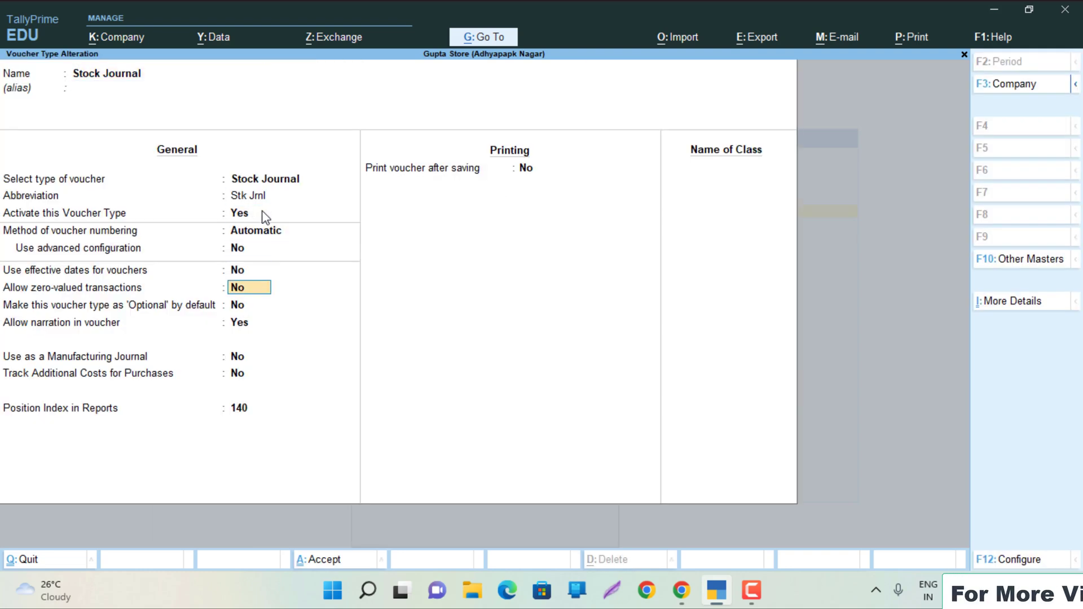
{"action": "key", "text": "Return"}
{"action": "key", "text": "Return"}
{"action": "key", "text": "Return"}
{"action": "key", "text": "Return"}
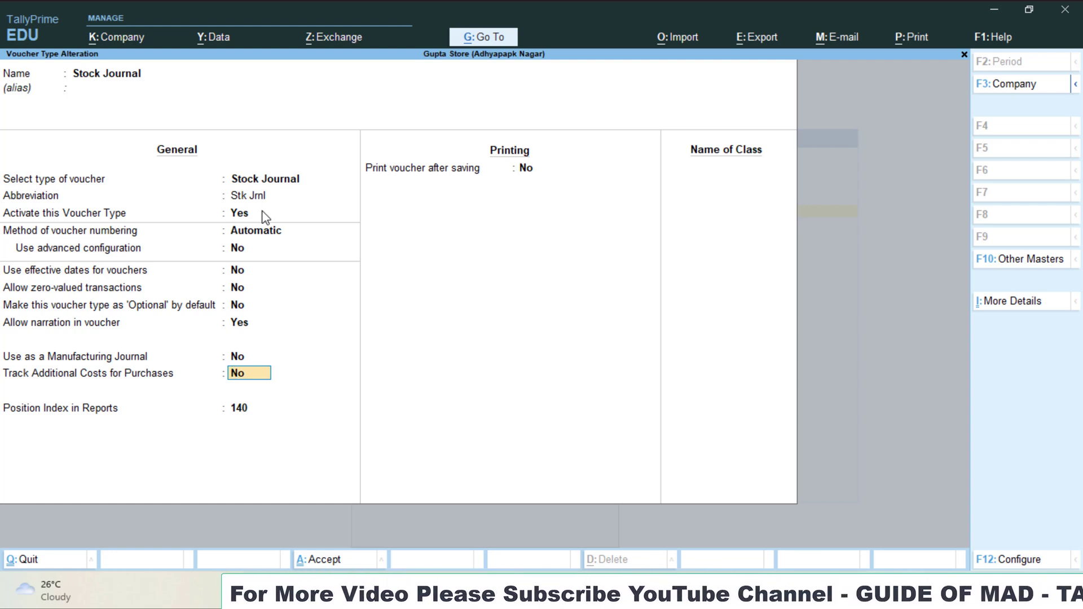
{"action": "type", "text": "y"}
{"action": "key", "text": "Return"}
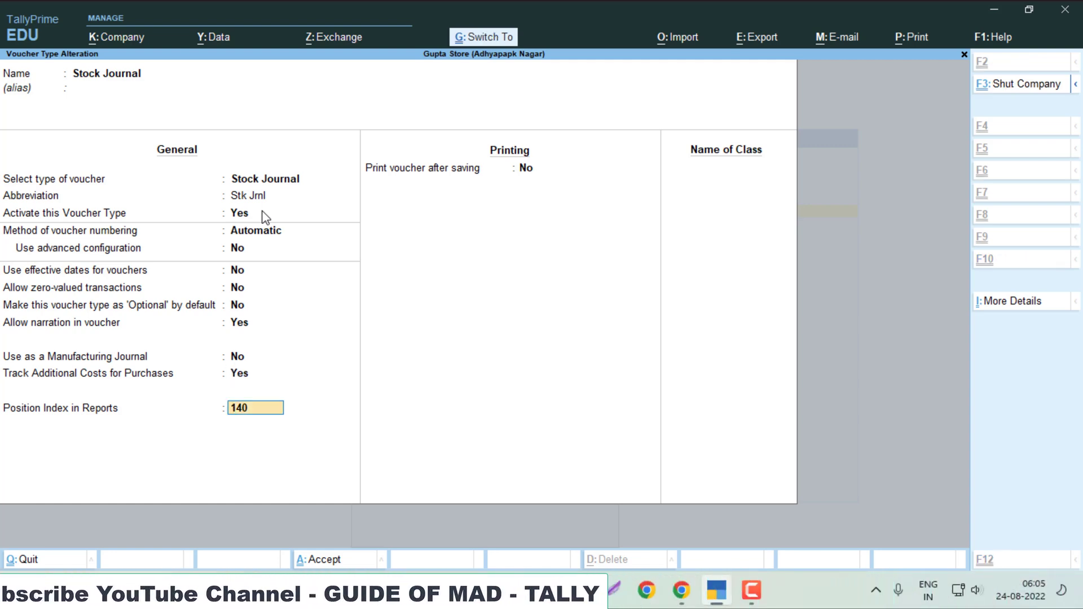
{"action": "key", "text": "Return"}
{"action": "key", "text": "Escape"}
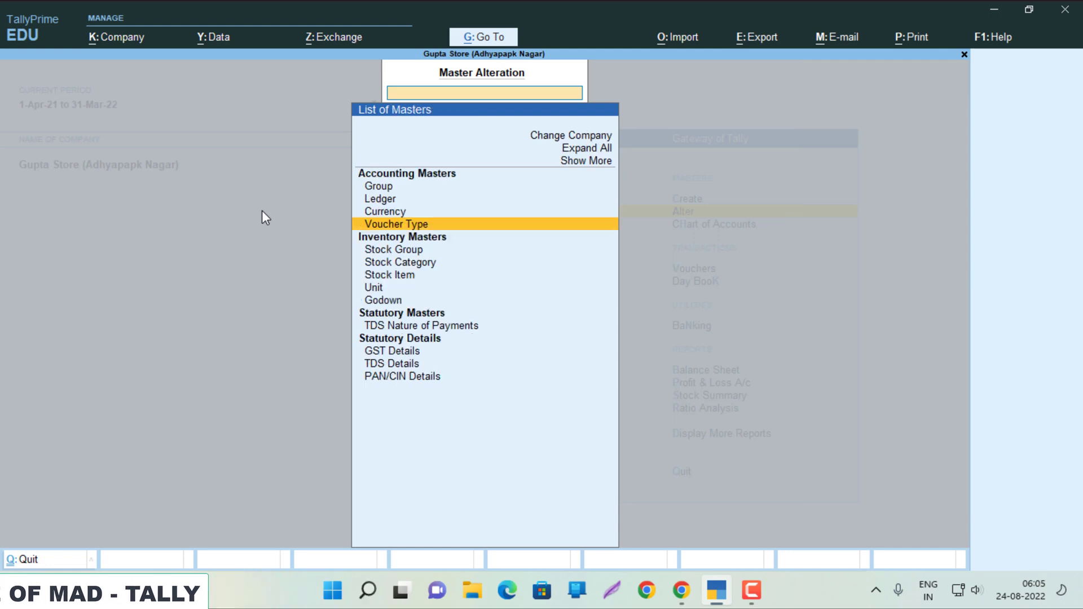
{"action": "key", "text": "Escape"}
Start a new Stock Journal inventory voucher
{"action": "key", "text": "Down"}
{"action": "key", "text": "Down"}
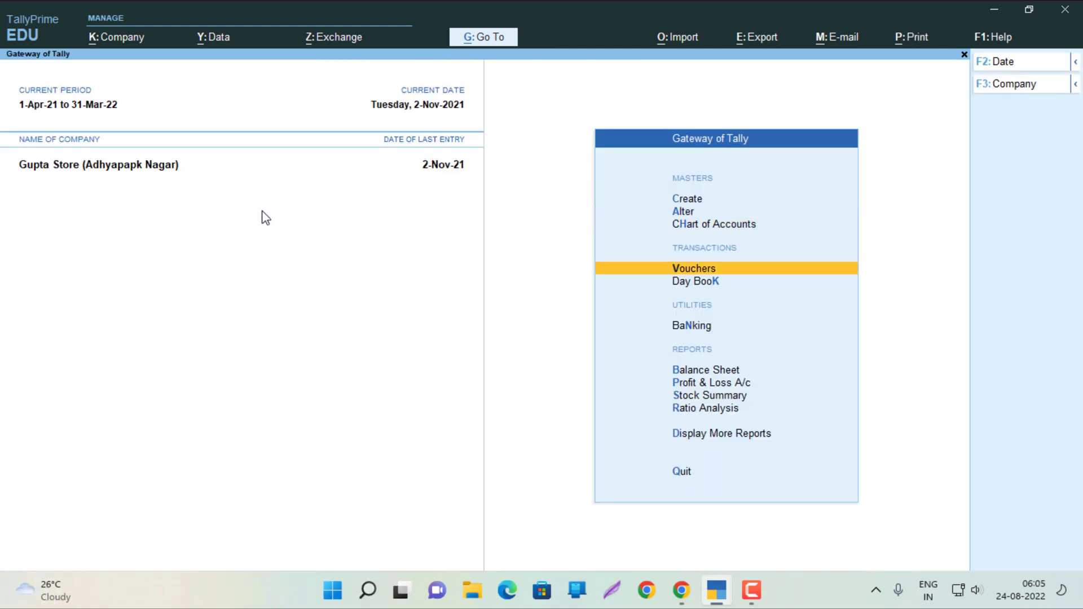
{"action": "key", "text": "Return"}
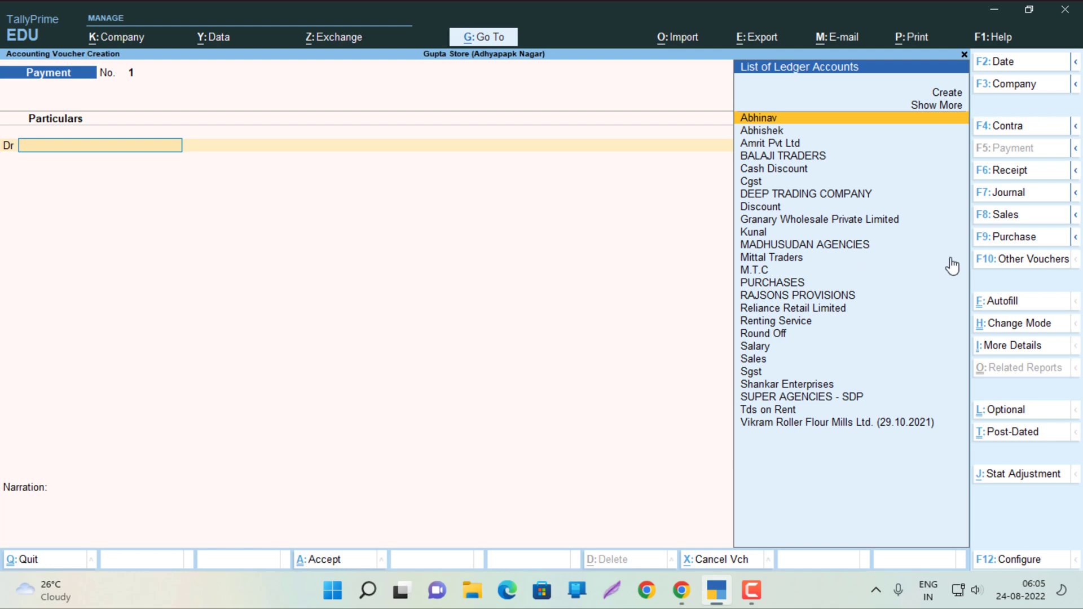
{"action": "left_click", "coordinate": [1004, 260]}
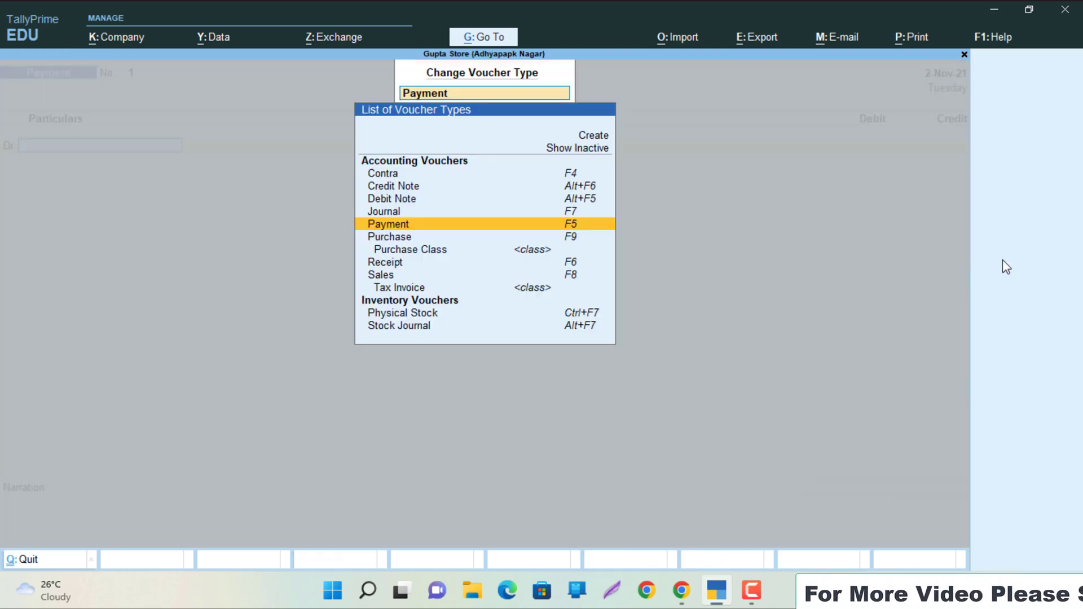
{"action": "key", "text": "Down"}
{"action": "key", "text": "Down"}
{"action": "key", "text": "Down"}
{"action": "key", "text": "Down"}
{"action": "key", "text": "Down"}
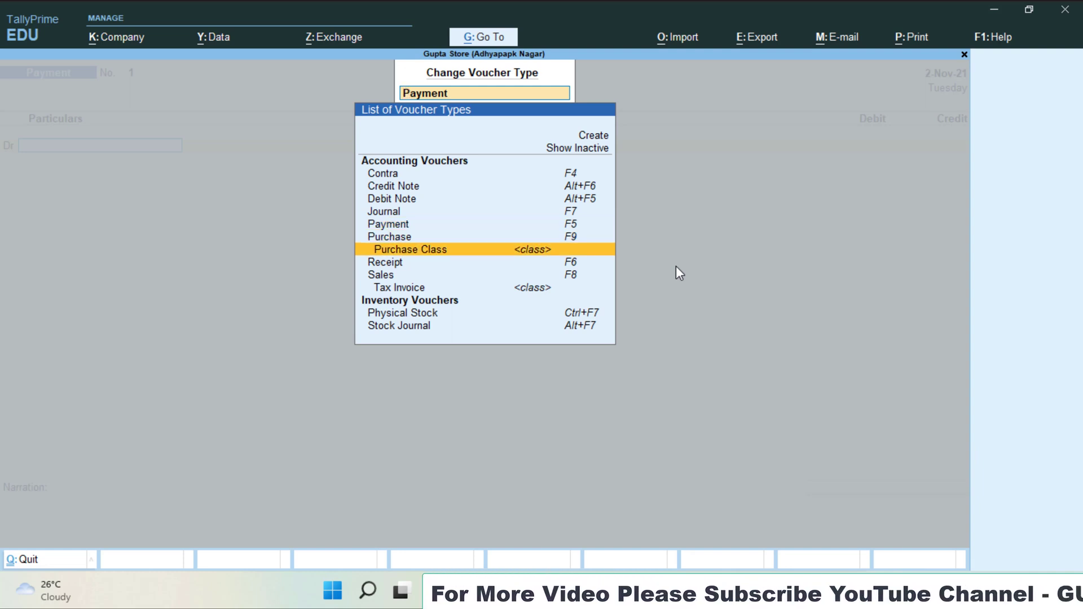
{"action": "key", "text": "Down"}
{"action": "key", "text": "Down"}
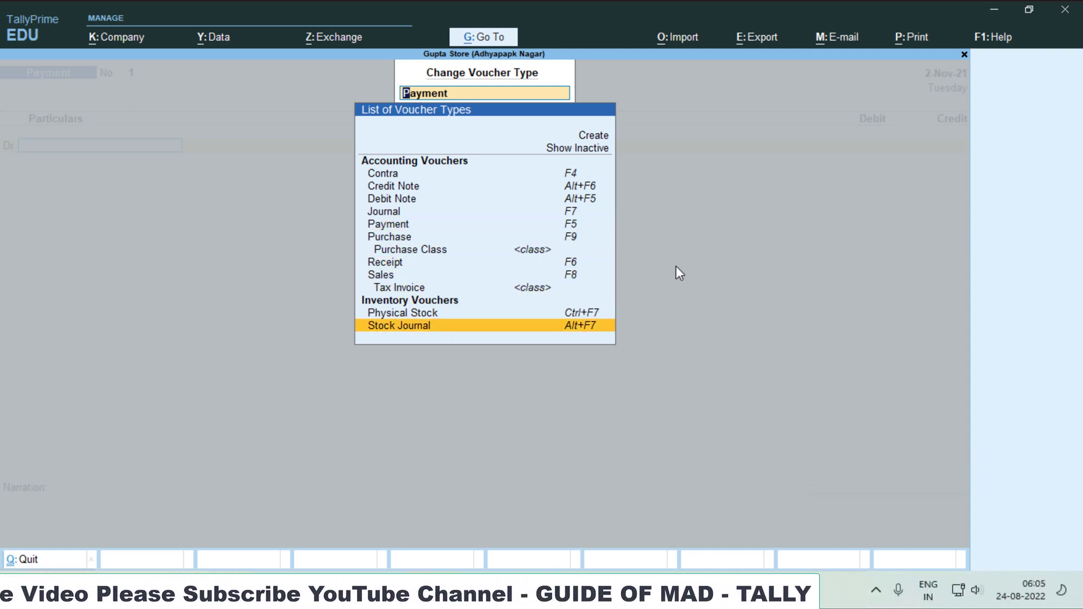
{"action": "key", "text": "Return"}
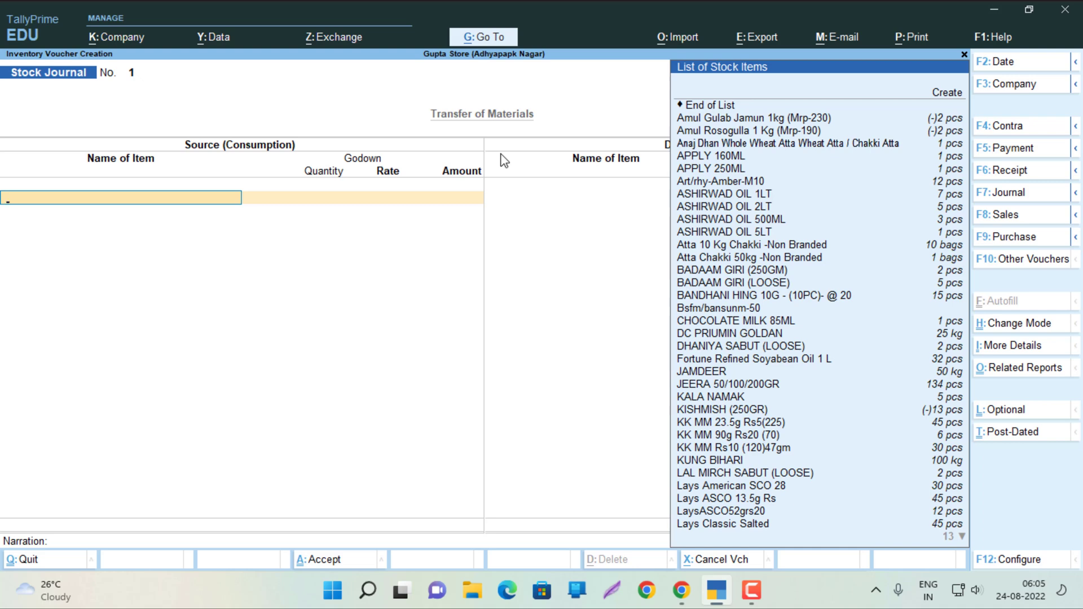
Add ASHIRWAD OIL 1LT from the Hari Nagar godown as a source item with quantity 5 pcs, keeping the default rate
{"action": "key", "text": "Down"}
{"action": "key", "text": "Down"}
{"action": "key", "text": "Down"}
{"action": "key", "text": "Down"}
{"action": "key", "text": "Down"}
{"action": "key", "text": "Down"}
{"action": "key", "text": "Down"}
{"action": "key", "text": "Down"}
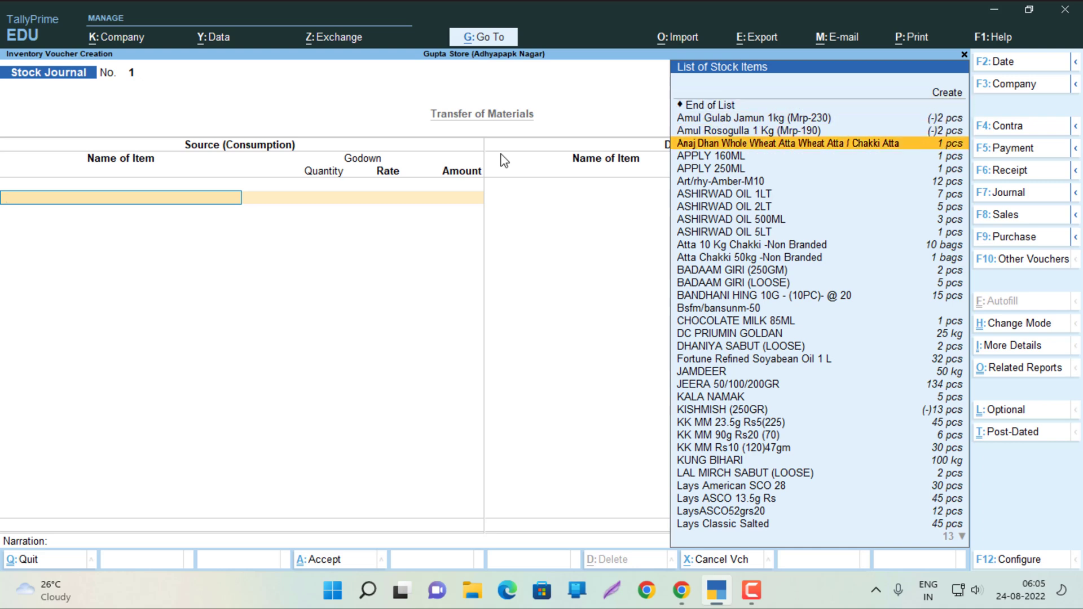
{"action": "key", "text": "Return"}
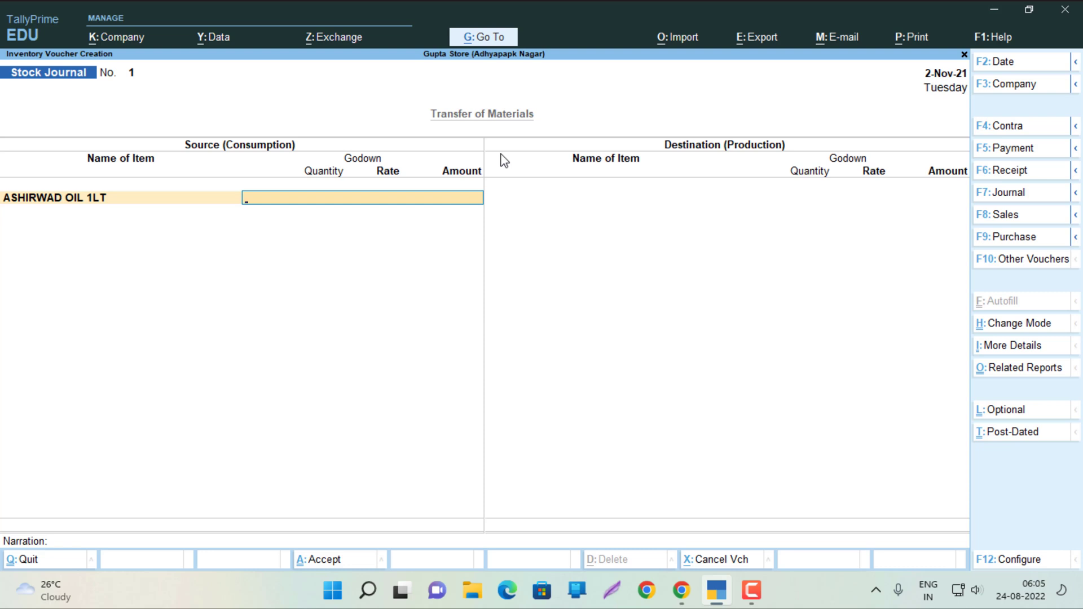
{"action": "type", "text": "H"}
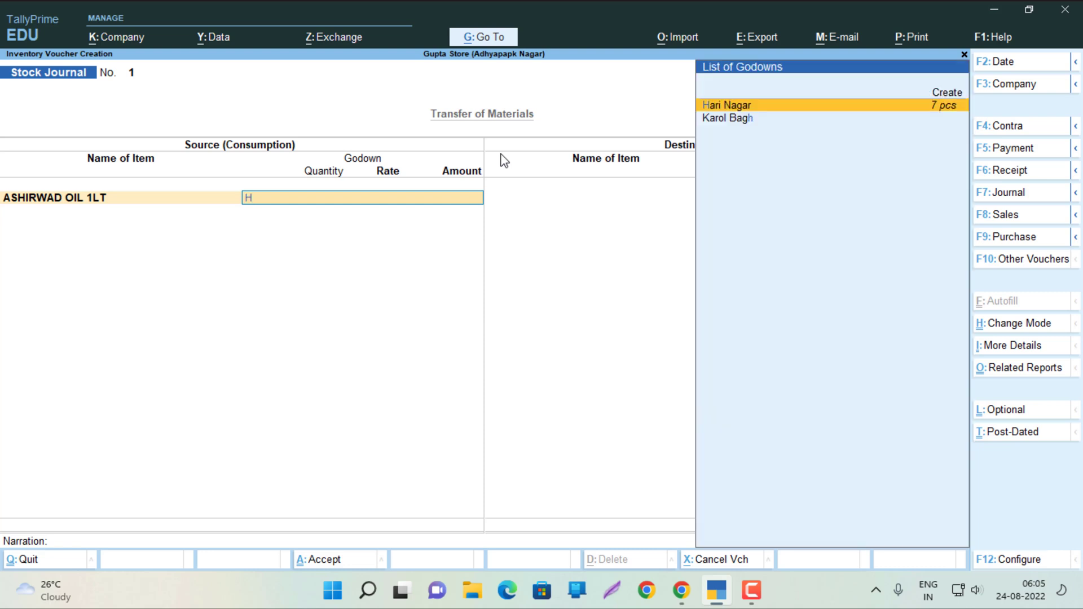
{"action": "key", "text": "Return"}
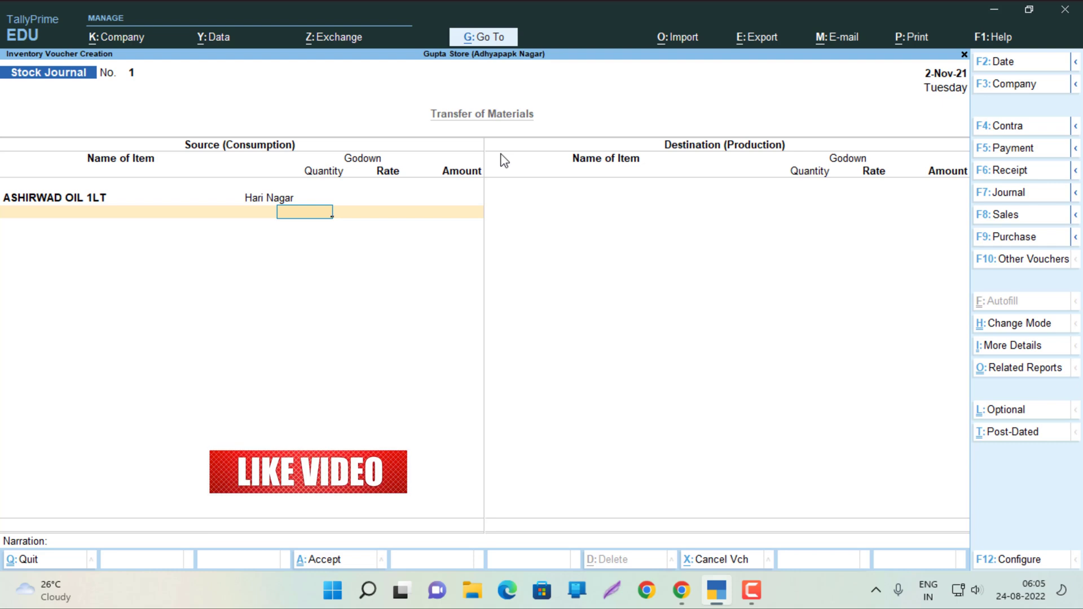
{"action": "type", "text": "5"}
{"action": "key", "text": "Return"}
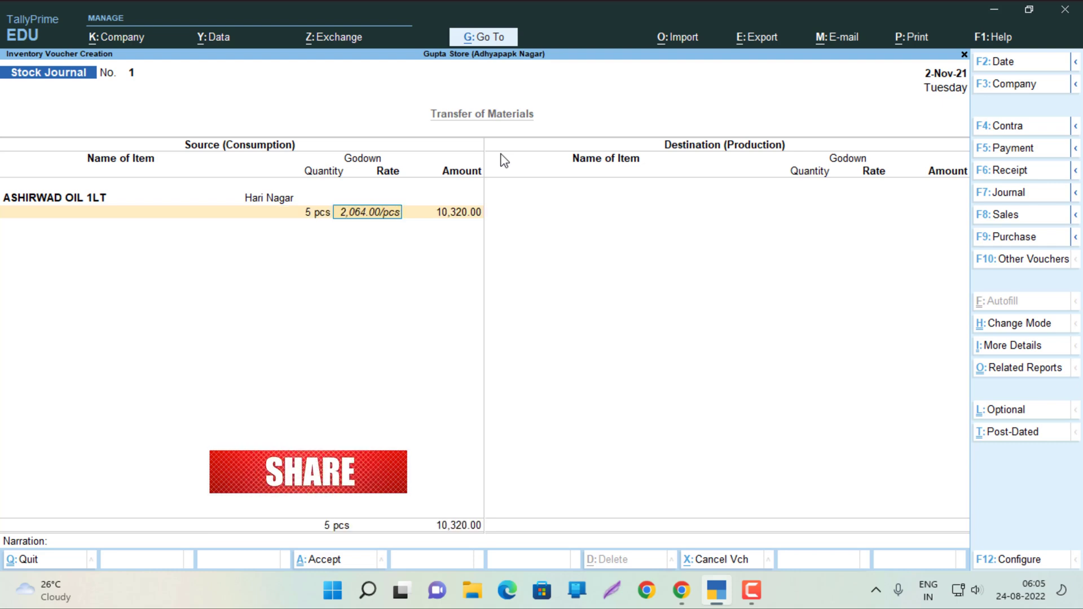
{"action": "key", "text": "Return"}
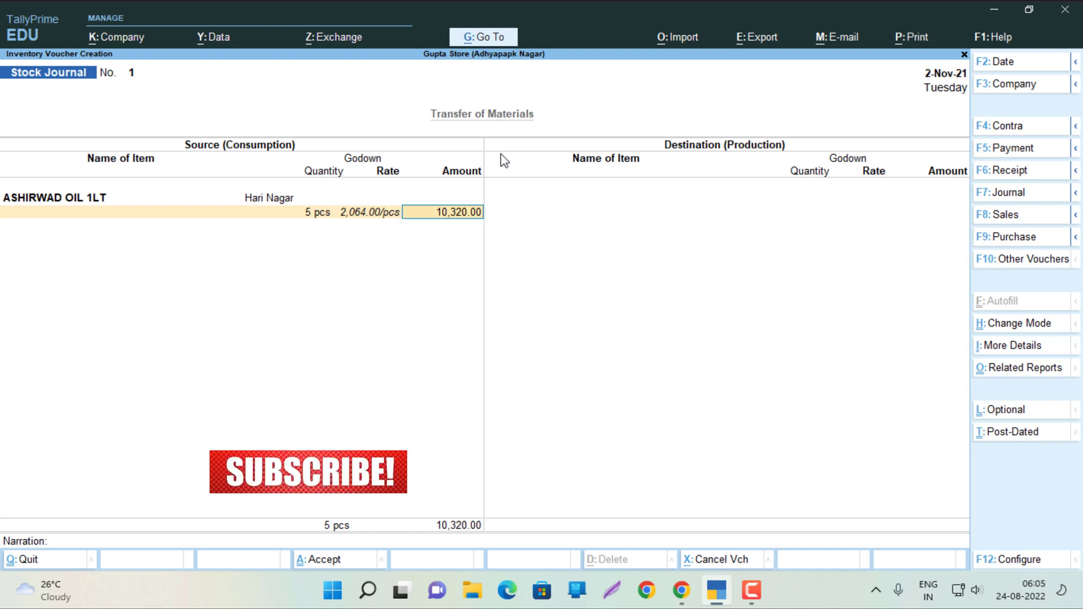
{"action": "key", "text": "Return"}
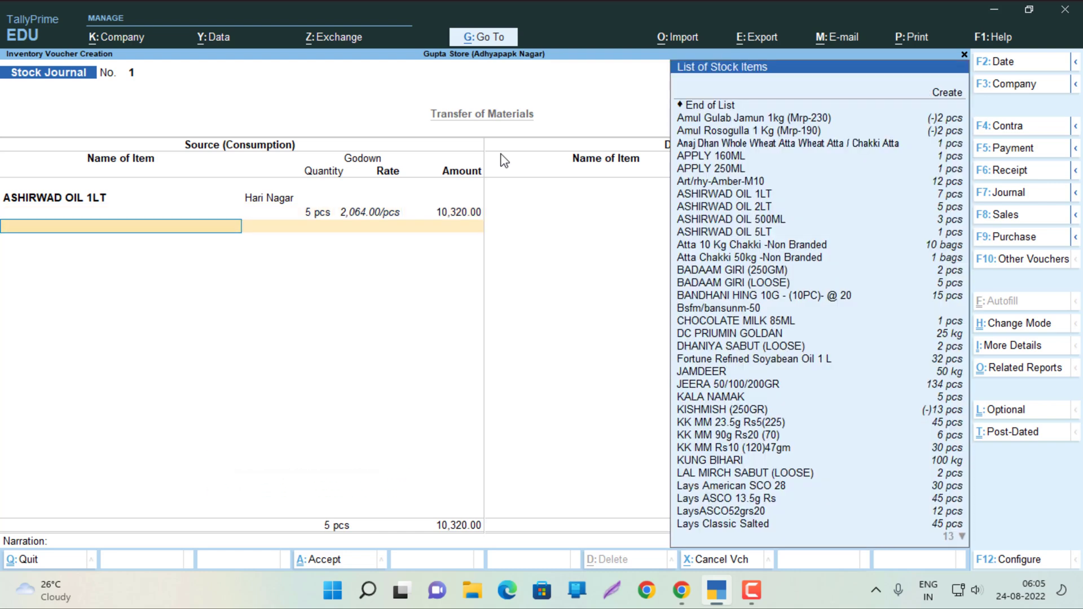
Add Art/rhy-Amber-M10 from the Hari Nagar godown as a source item with quantity 9 pcs, keeping the default rate
{"action": "key", "text": "Down"}
{"action": "key", "text": "Down"}
{"action": "key", "text": "Down"}
{"action": "key", "text": "Down"}
{"action": "key", "text": "Down"}
{"action": "key", "text": "Down"}
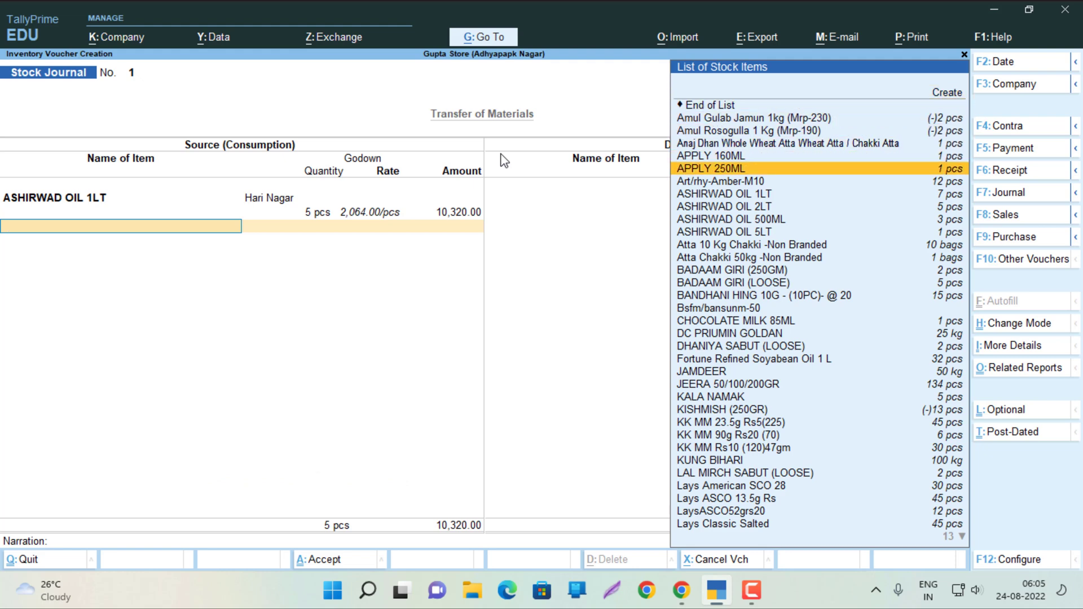
{"action": "key", "text": "Return"}
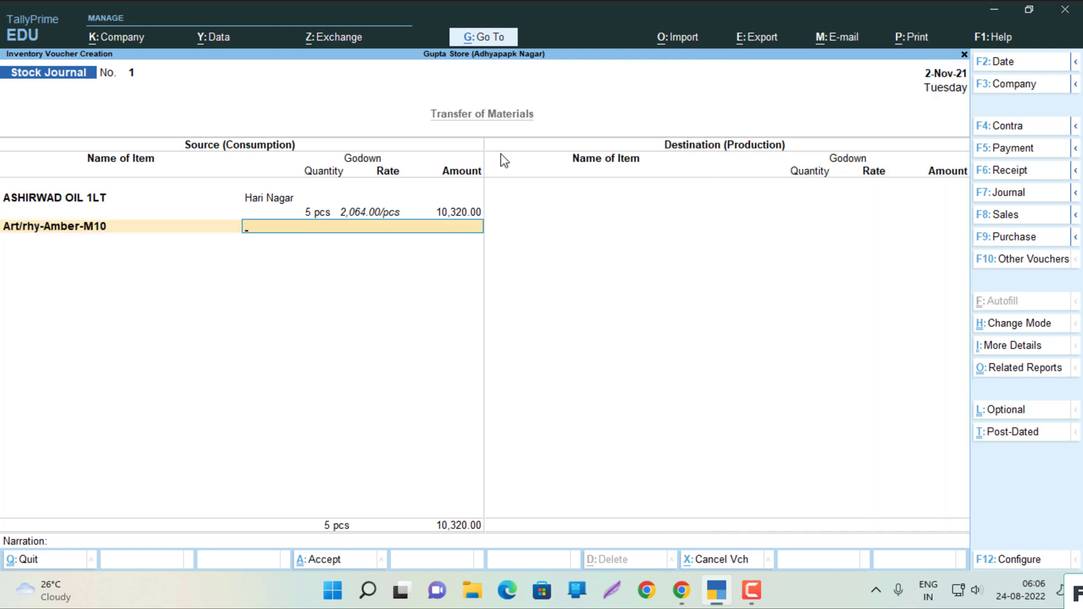
{"action": "type", "text": "H"}
{"action": "key", "text": "Return"}
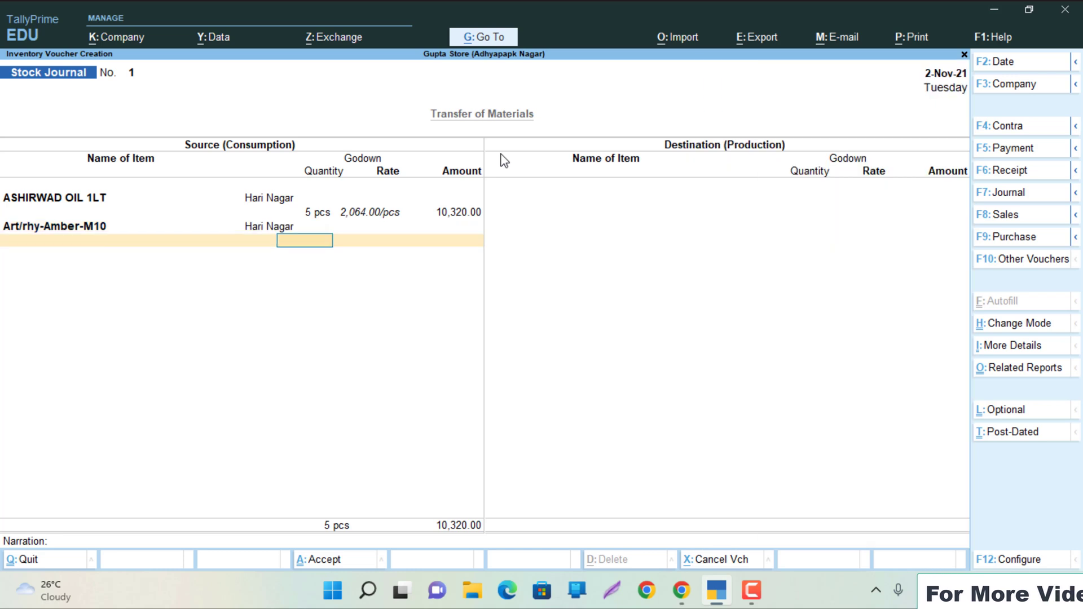
{"action": "key", "text": "BackSpace"}
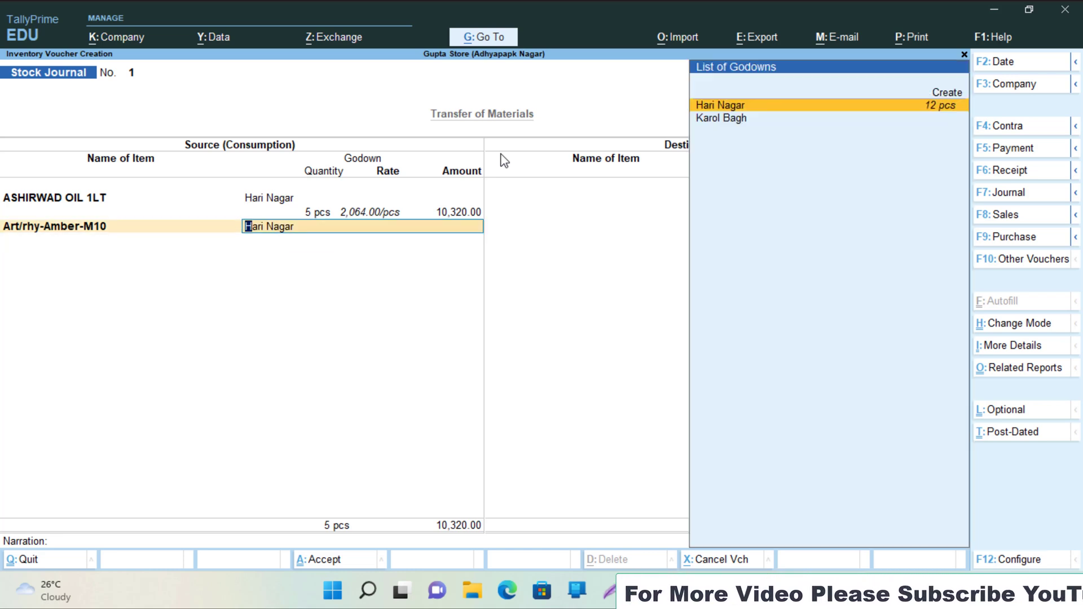
{"action": "key", "text": "Return"}
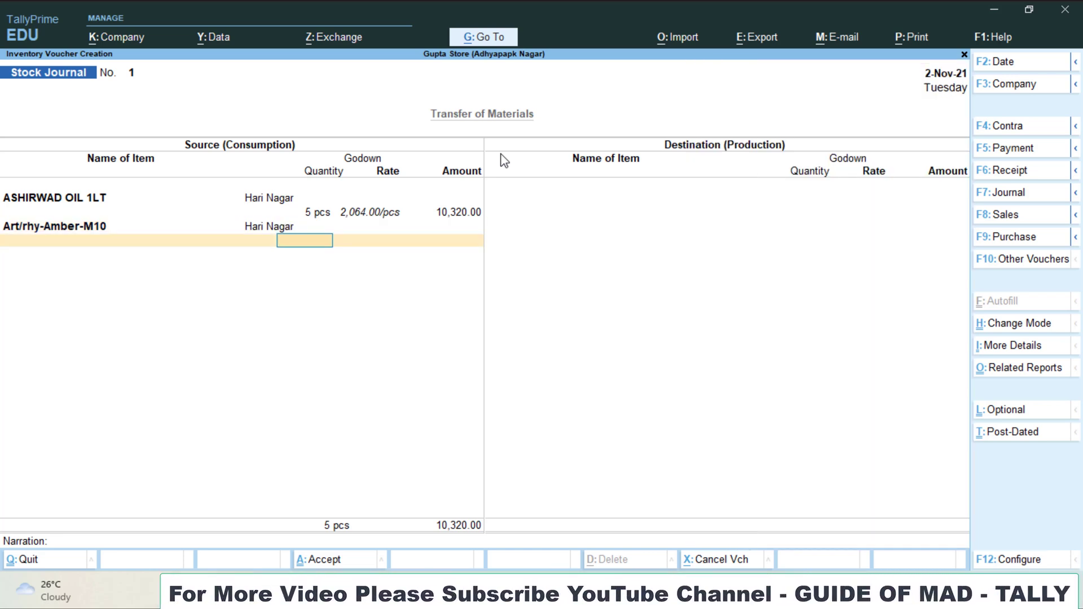
{"action": "type", "text": "9"}
{"action": "key", "text": "Return"}
{"action": "key", "text": "Return"}
{"action": "key", "text": "Return"}
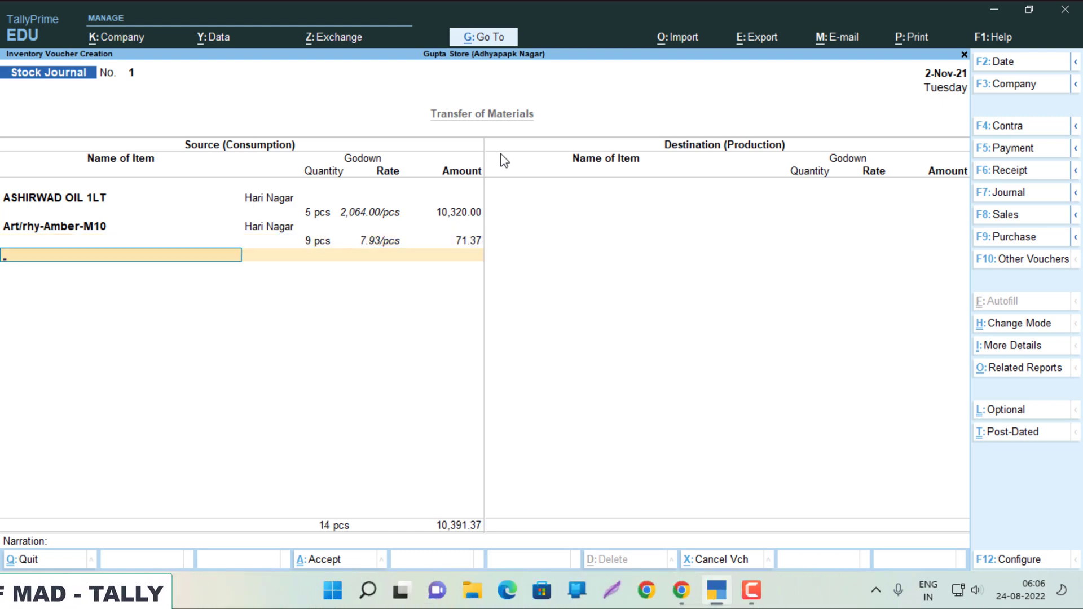
Add JEERA 50/100/200GR from the Hari Nagar godown as a source item with quantity 50 pcs at the default rate and finish the source list
{"action": "key", "text": "Down"}
{"action": "key", "text": "Down"}
{"action": "key", "text": "Down"}
{"action": "key", "text": "Down"}
{"action": "key", "text": "Down"}
{"action": "key", "text": "Down"}
{"action": "key", "text": "Down"}
{"action": "key", "text": "Down"}
{"action": "key", "text": "Down"}
{"action": "key", "text": "Down"}
{"action": "key", "text": "Down"}
{"action": "key", "text": "Down"}
{"action": "key", "text": "Down"}
{"action": "key", "text": "Down"}
{"action": "key", "text": "Down"}
{"action": "key", "text": "Down"}
{"action": "key", "text": "Down"}
{"action": "key", "text": "Down"}
{"action": "key", "text": "Down"}
{"action": "key", "text": "Down"}
{"action": "key", "text": "Down"}
{"action": "key", "text": "Down"}
{"action": "key", "text": "Down"}
{"action": "key", "text": "Down"}
{"action": "key", "text": "Down"}
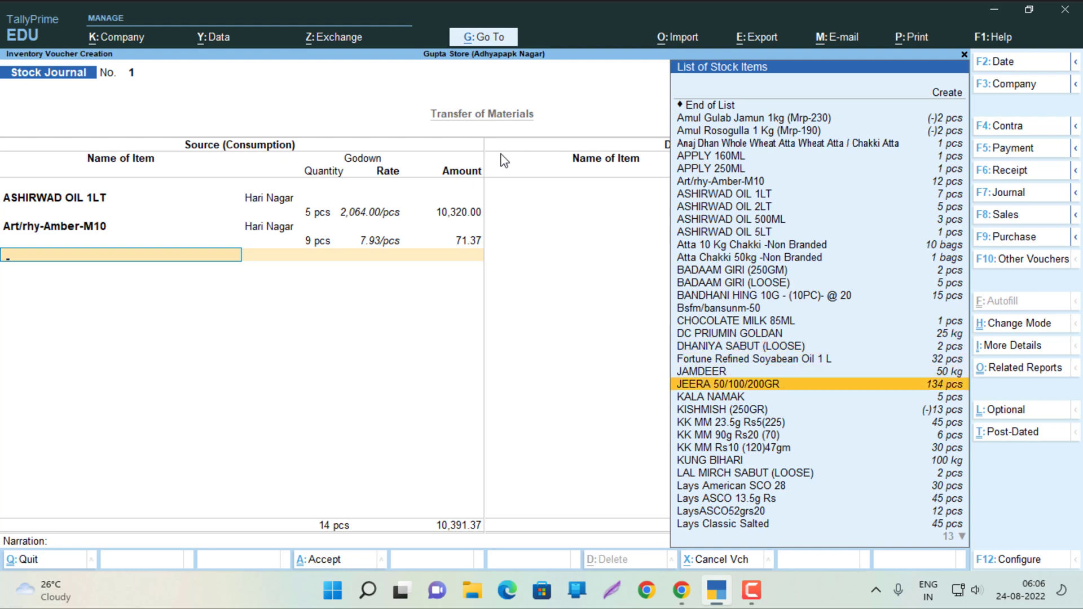
{"action": "key", "text": "Return"}
{"action": "type", "text": "H"}
{"action": "key", "text": "Return"}
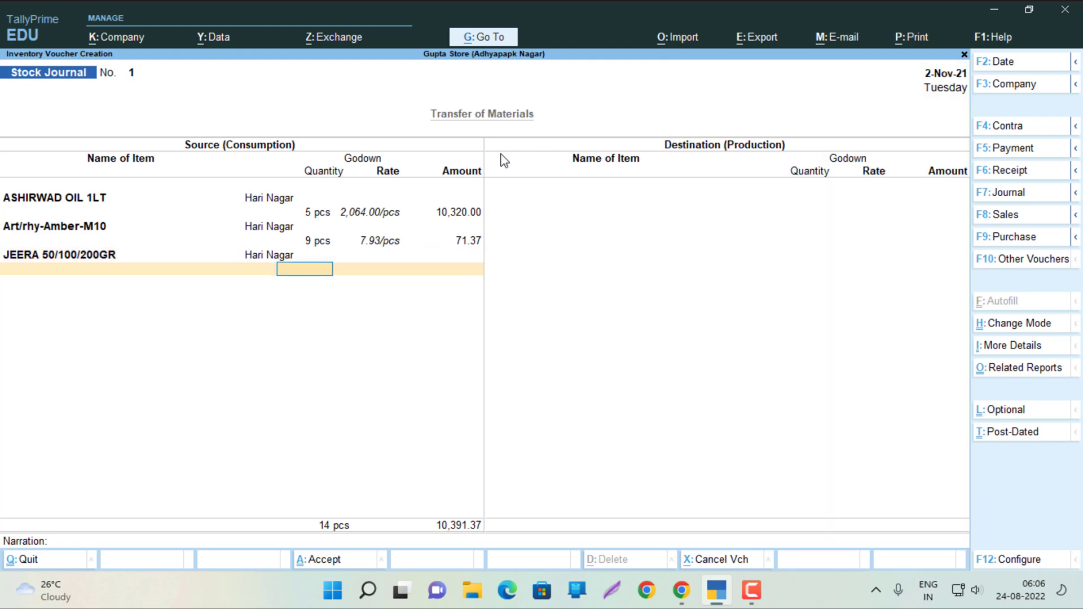
{"action": "key", "text": "BackSpace"}
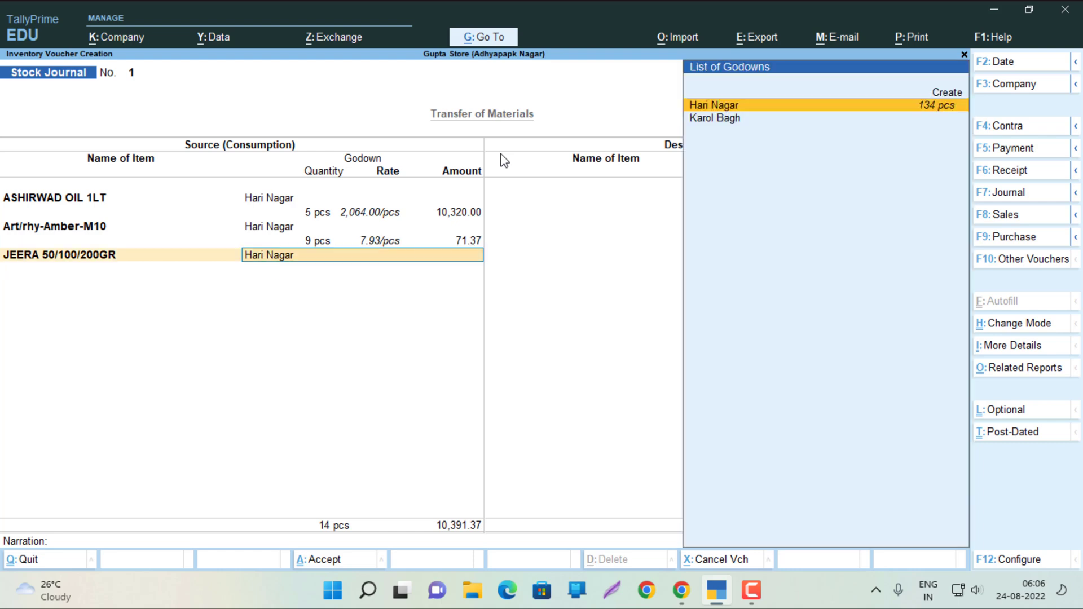
{"action": "key", "text": "Return"}
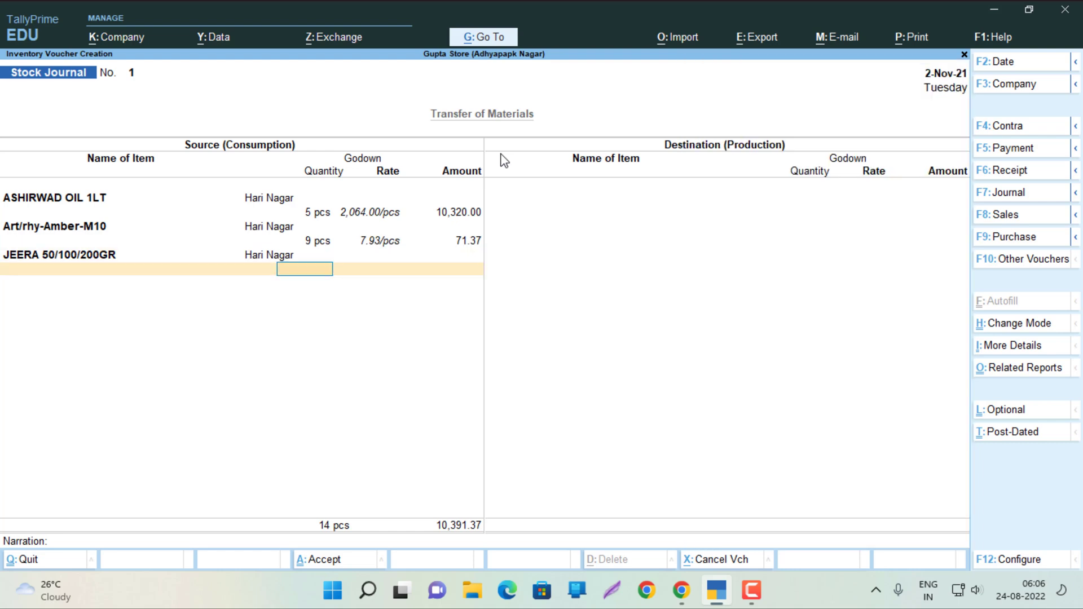
{"action": "key", "text": "Return"}
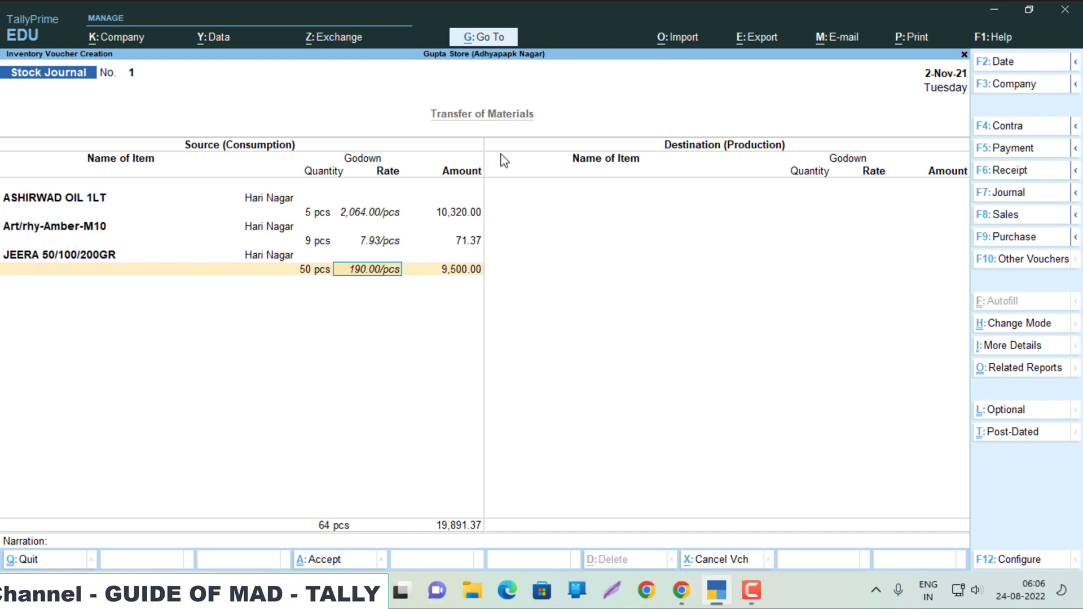
{"action": "key", "text": "Return"}
{"action": "key", "text": "Return"}
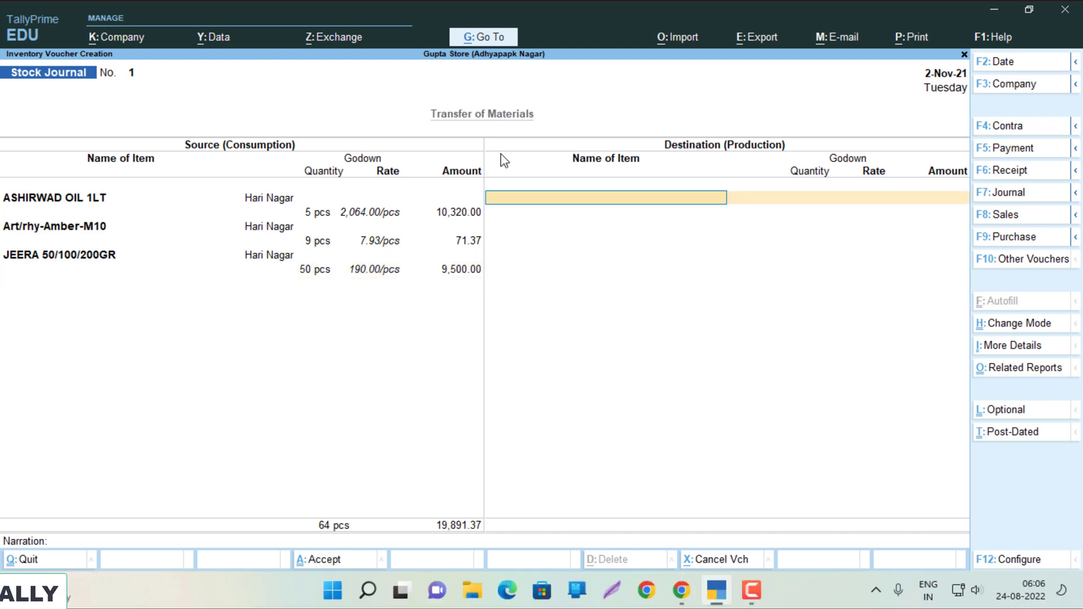
Add ASHIRWAD OIL 1LT as a destination item in the Karol Bagh godown with quantity 5 pcs, keeping the default rate and amount
{"action": "type", "text": "A"}
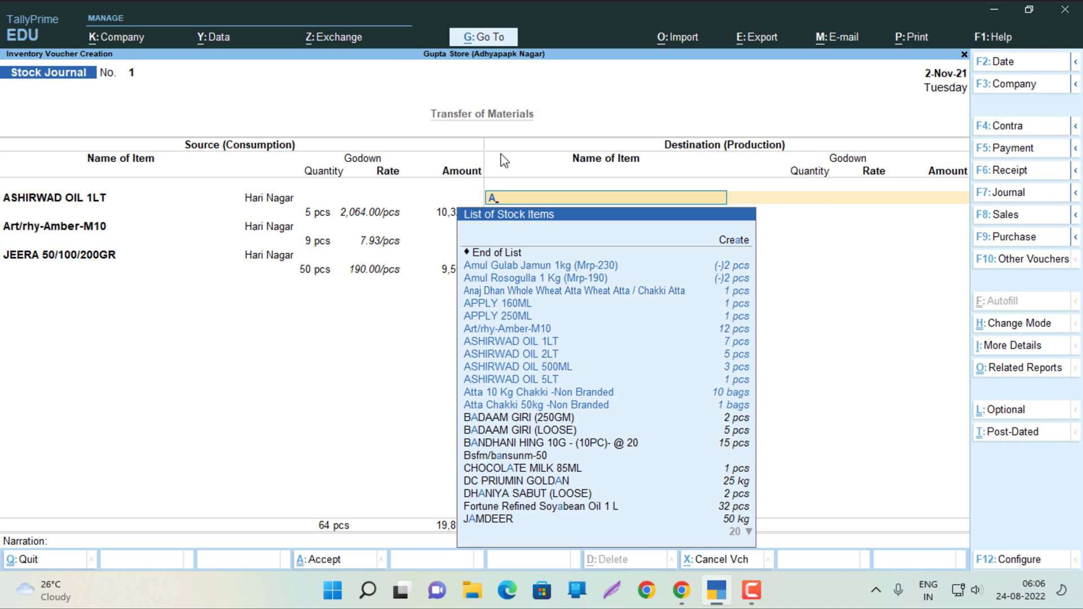
{"action": "type", "text": "sh"}
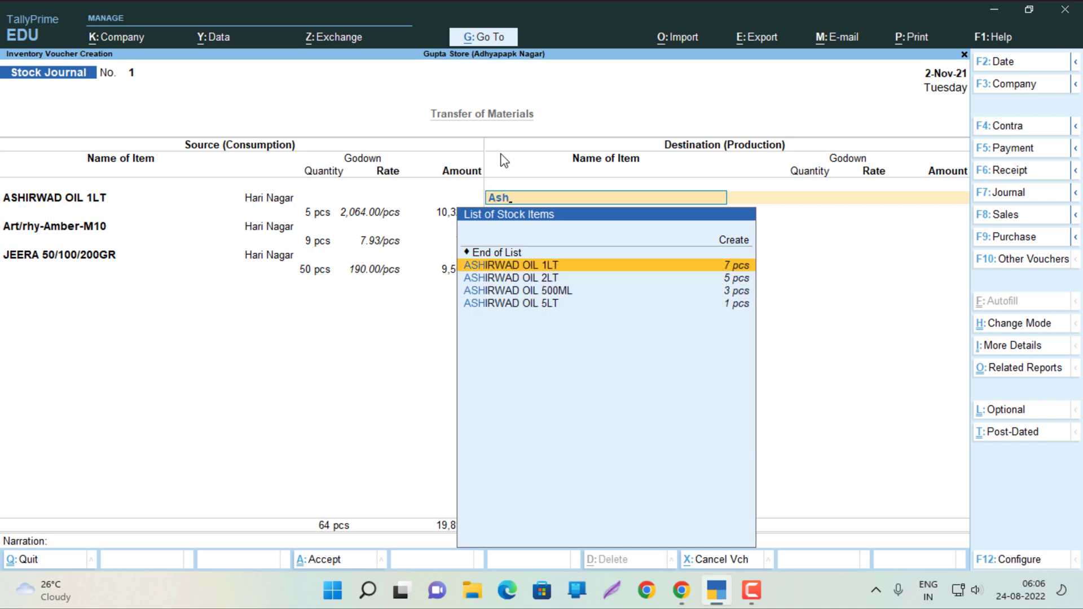
{"action": "key", "text": "Return"}
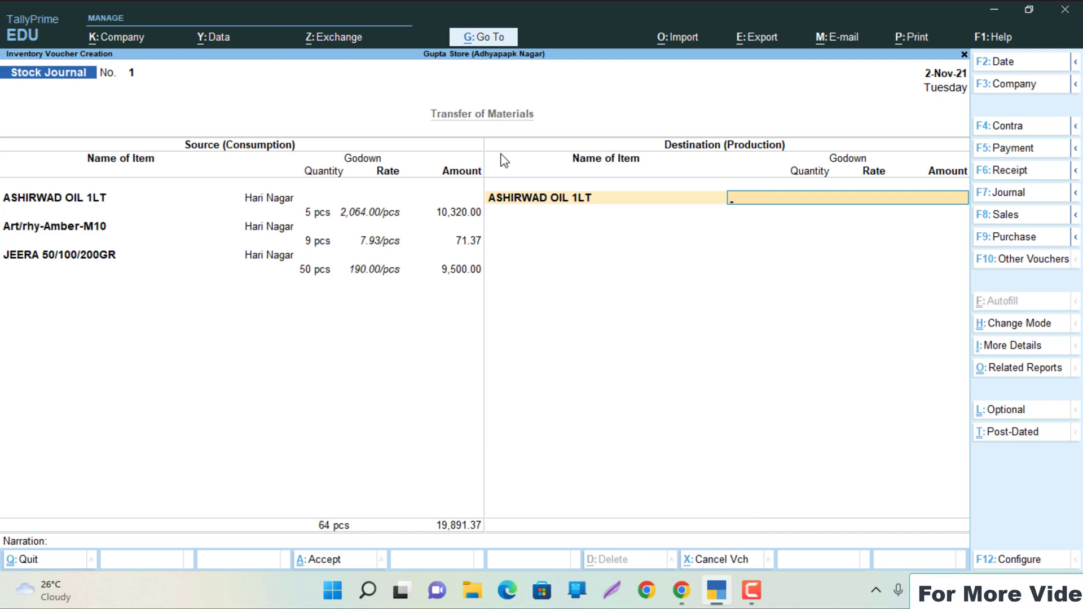
{"action": "key", "text": "Return"}
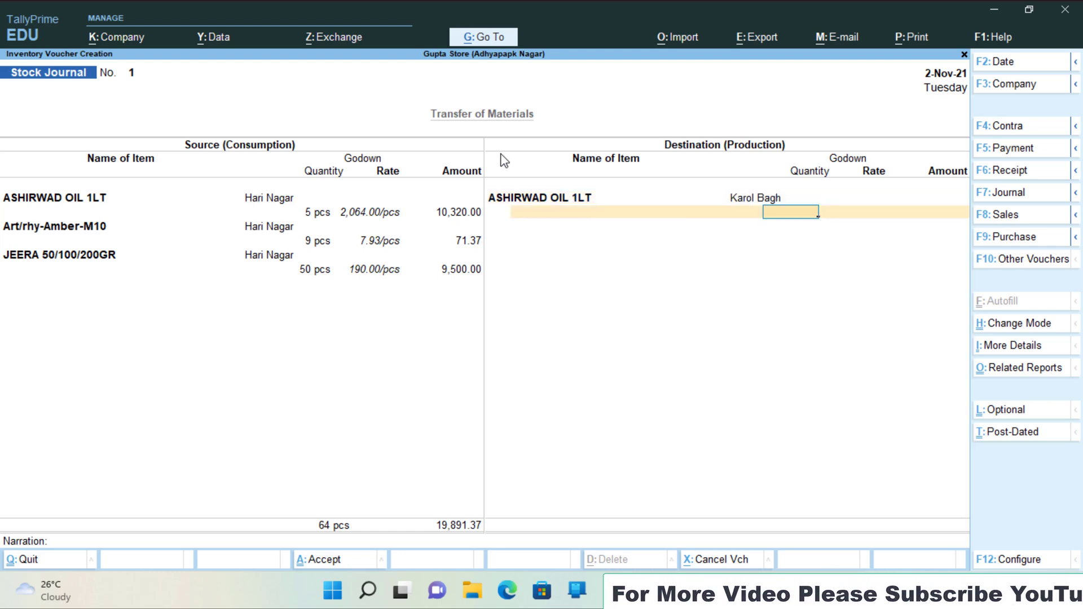
{"action": "type", "text": "5"}
{"action": "key", "text": "Return"}
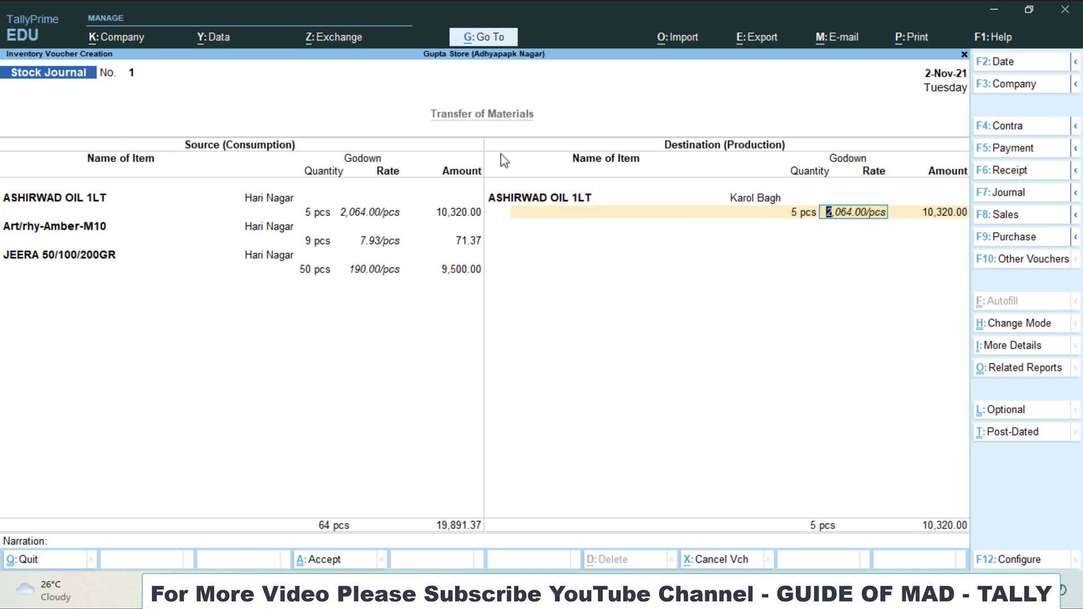
{"action": "key", "text": "Return"}
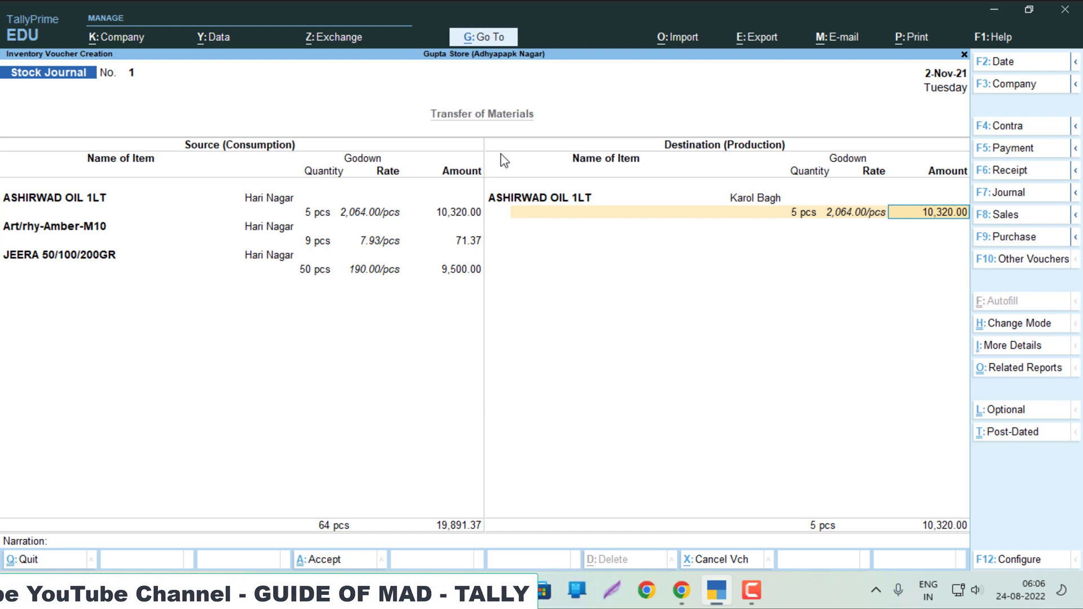
{"action": "key", "text": "Return"}
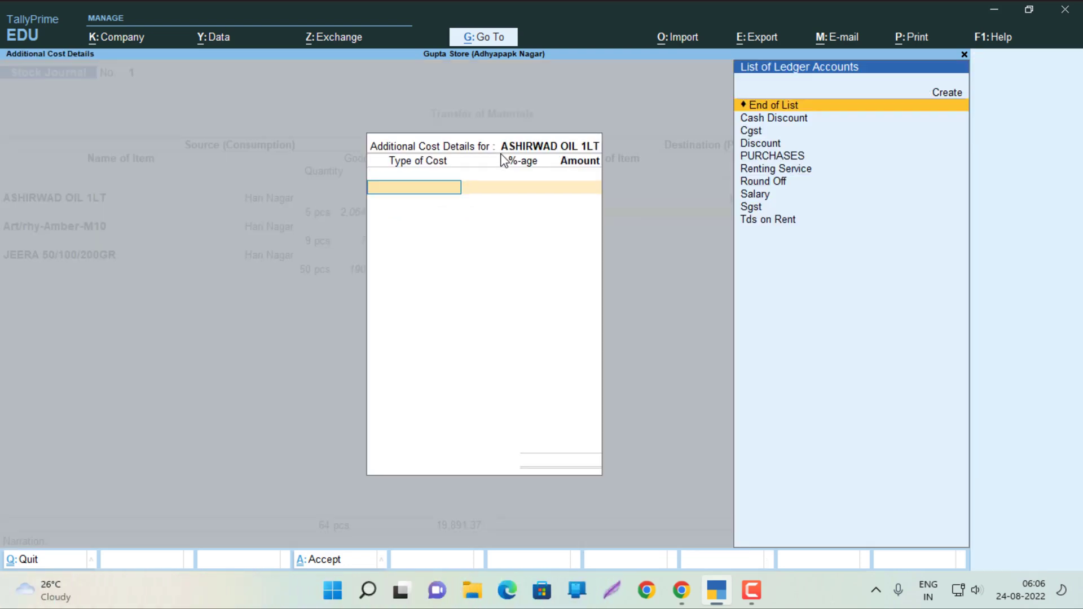
Create a ledger named Tranporation Exp under Indirect Expenses as the additional cost type, keeping the other defaults
{"action": "key", "text": "alt+c"}
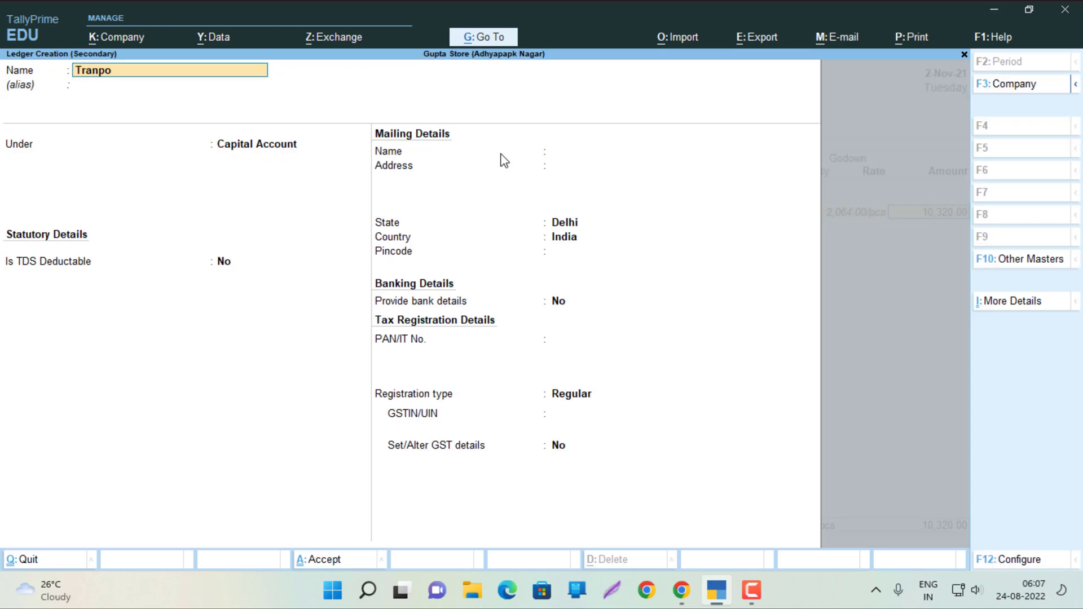
{"action": "type", "text": "p"}
{"action": "key", "text": "Return"}
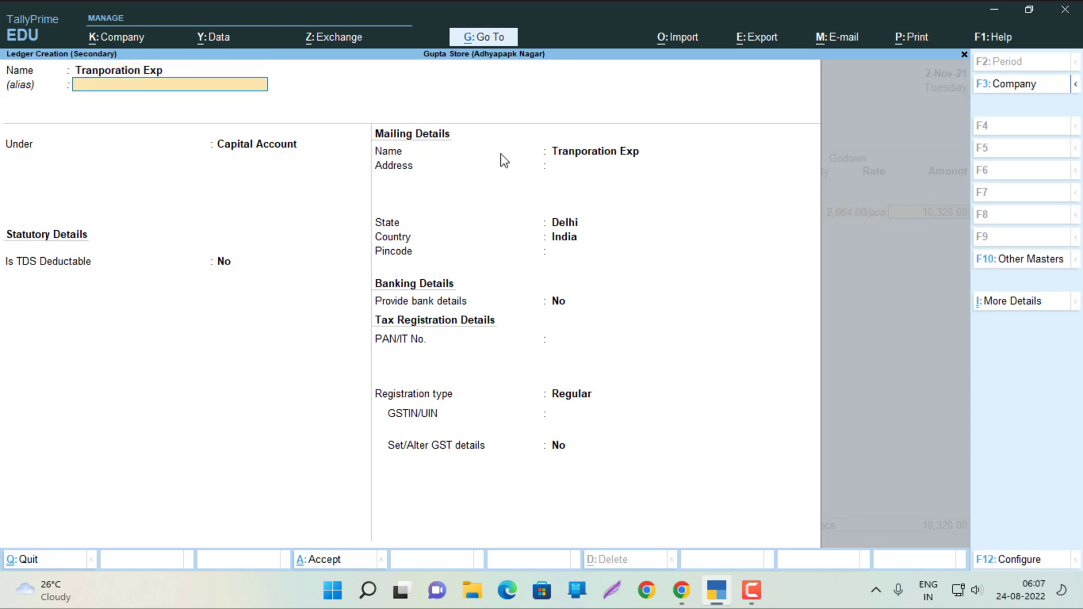
{"action": "type", "text": "In"}
{"action": "key", "text": "Down"}
{"action": "key", "text": "Down"}
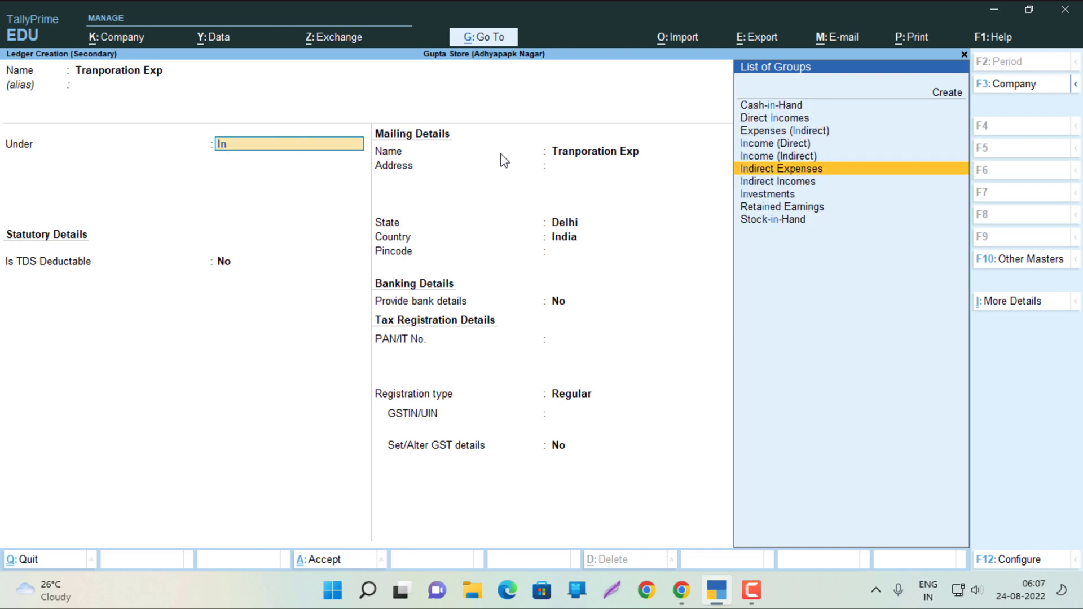
{"action": "key", "text": "Return"}
{"action": "key", "text": "Return"}
{"action": "key", "text": "Return"}
{"action": "key", "text": "Return"}
{"action": "key", "text": "Return"}
{"action": "key", "text": "Return"}
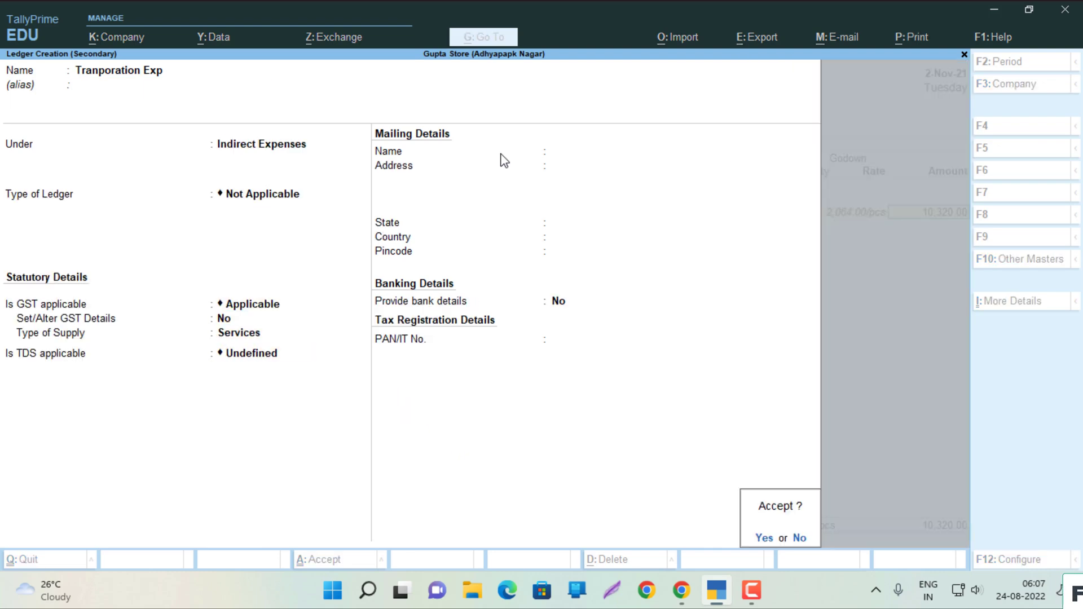
{"action": "key", "text": "Return"}
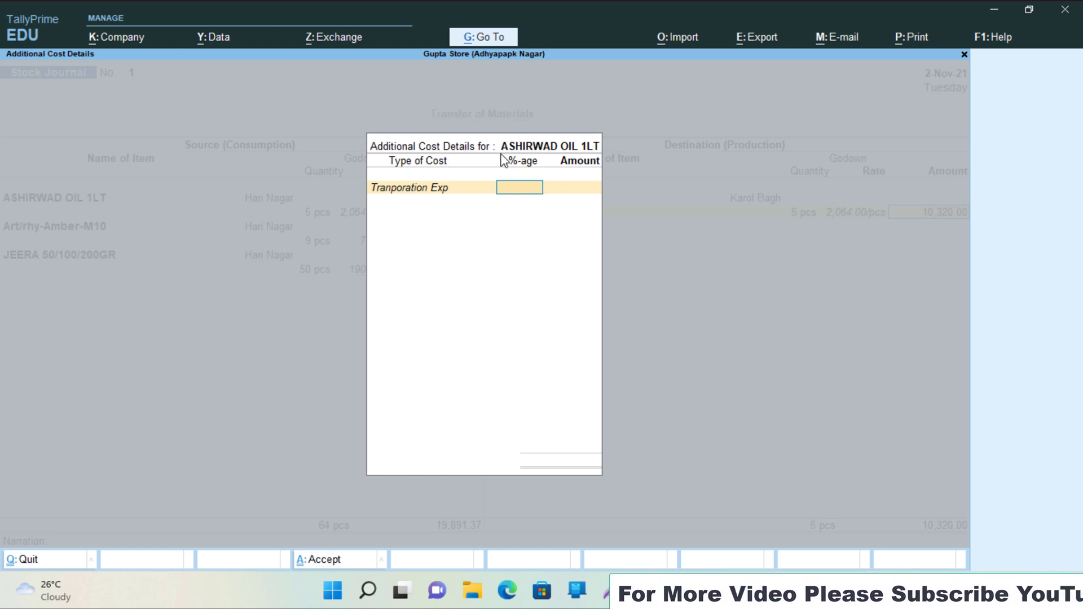
Set the Tranporation Exp additional cost for ASHIRWAD OIL 1LT to 1% and close the cost details
{"action": "type", "text": "1"}
{"action": "key", "text": "Return"}
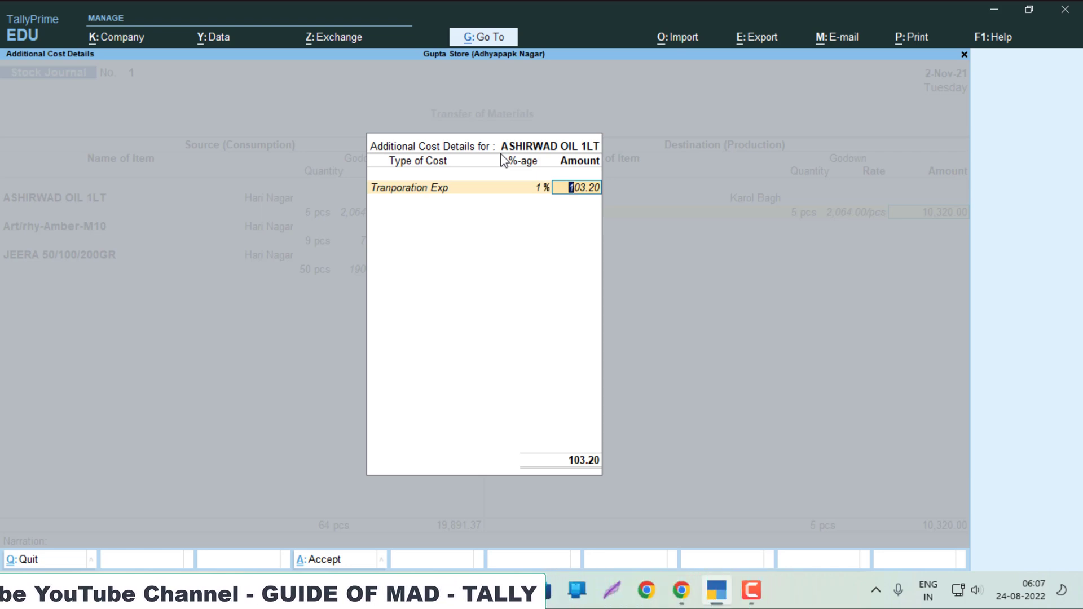
{"action": "key", "text": "Return"}
{"action": "key", "text": "Return"}
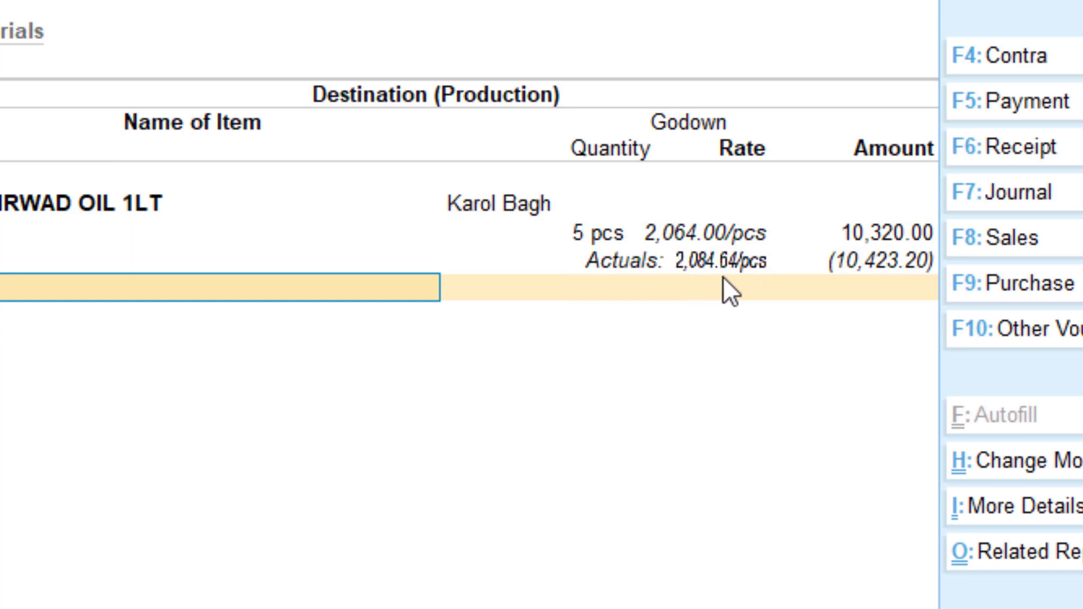
Add Art/rhy-Amber-M10 as a destination item in the Karol Bagh godown with quantity 9 pcs, keeping the default rate and amount
{"action": "type", "text": "Ar"}
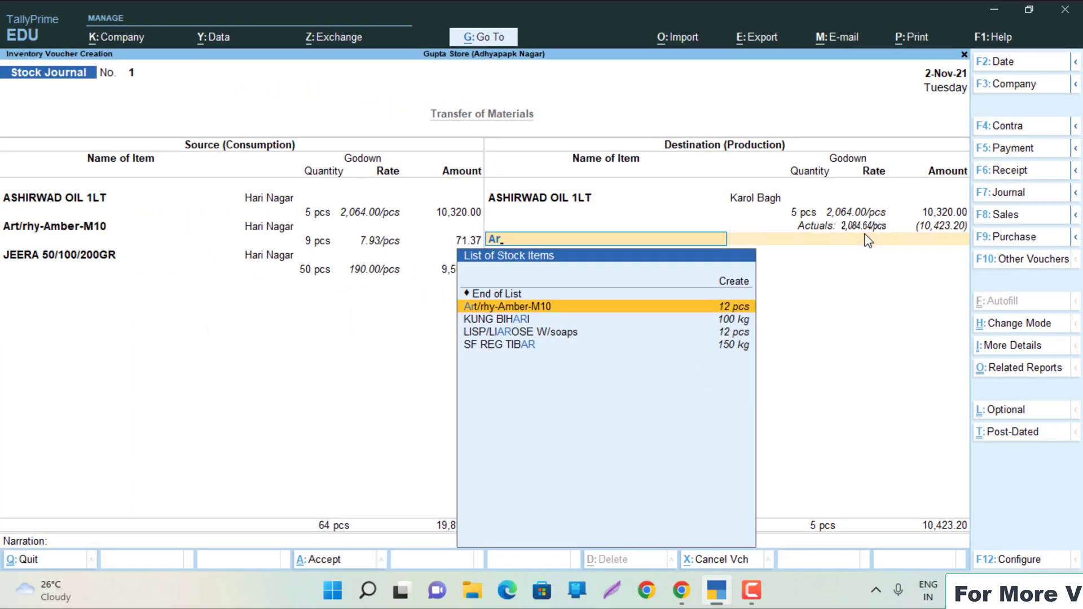
{"action": "key", "text": "Return"}
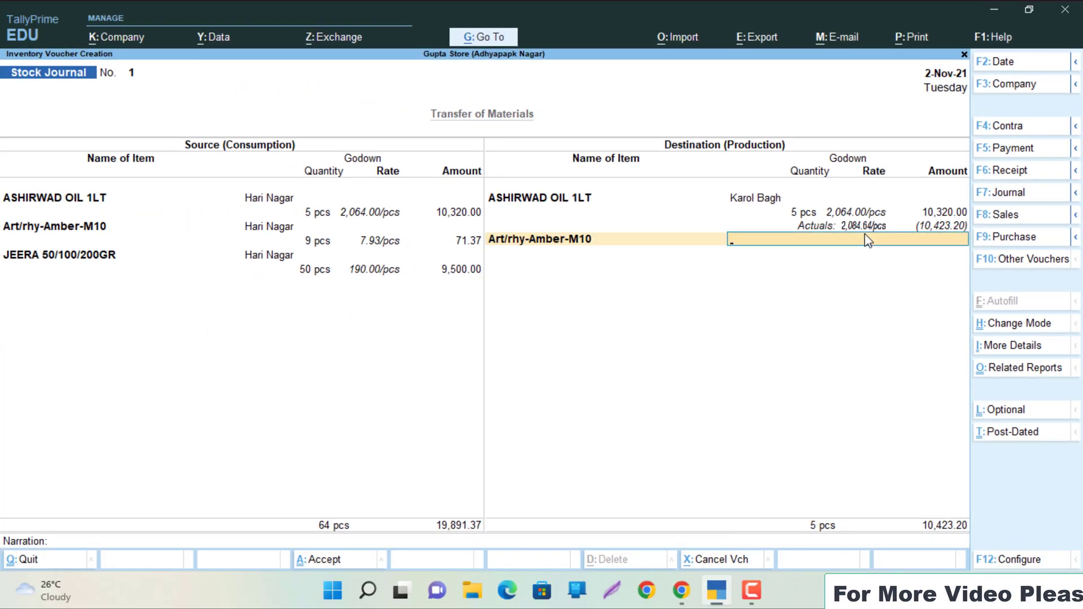
{"action": "type", "text": "K"}
{"action": "key", "text": "Return"}
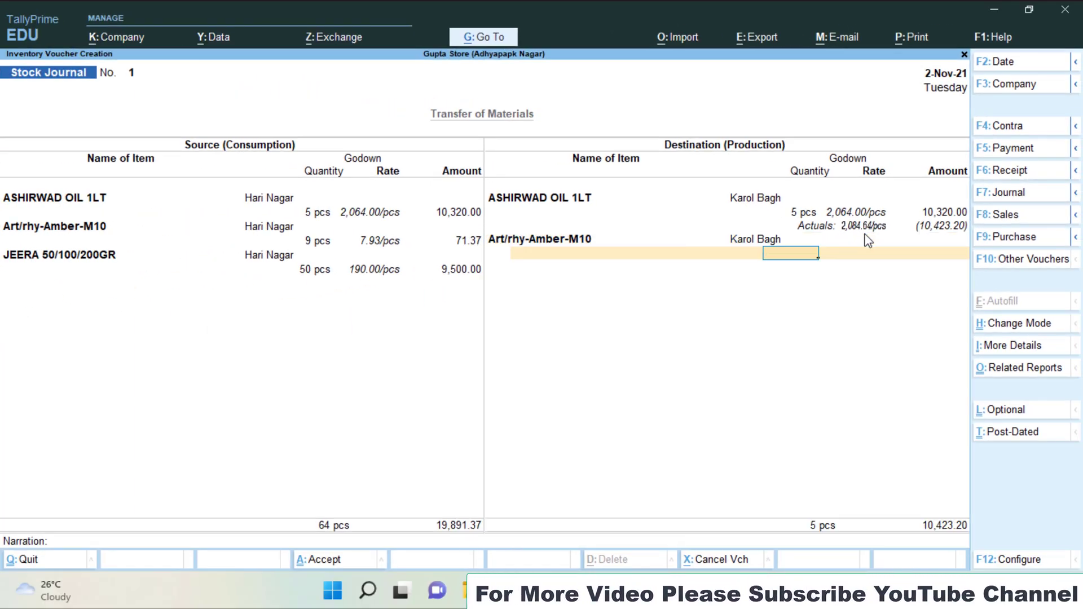
{"action": "type", "text": "9"}
{"action": "key", "text": "Return"}
{"action": "key", "text": "Return"}
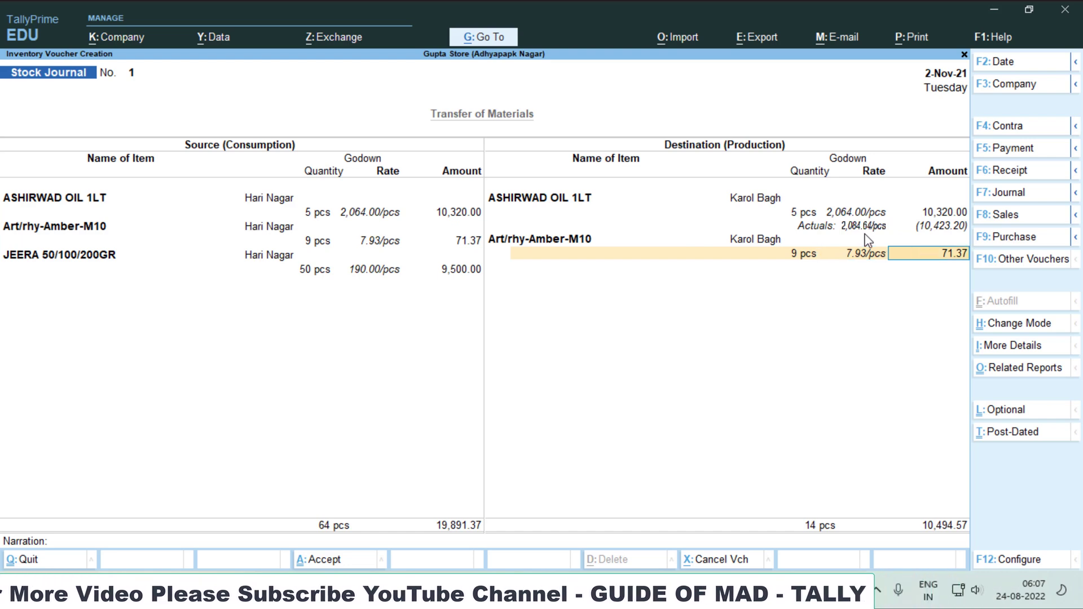
{"action": "key", "text": "Return"}
Add Tranporation Exp at 1% as the additional cost for Art/rhy-Amber-M10 and close the cost details
{"action": "type", "text": "T"}
{"action": "key", "text": "Return"}
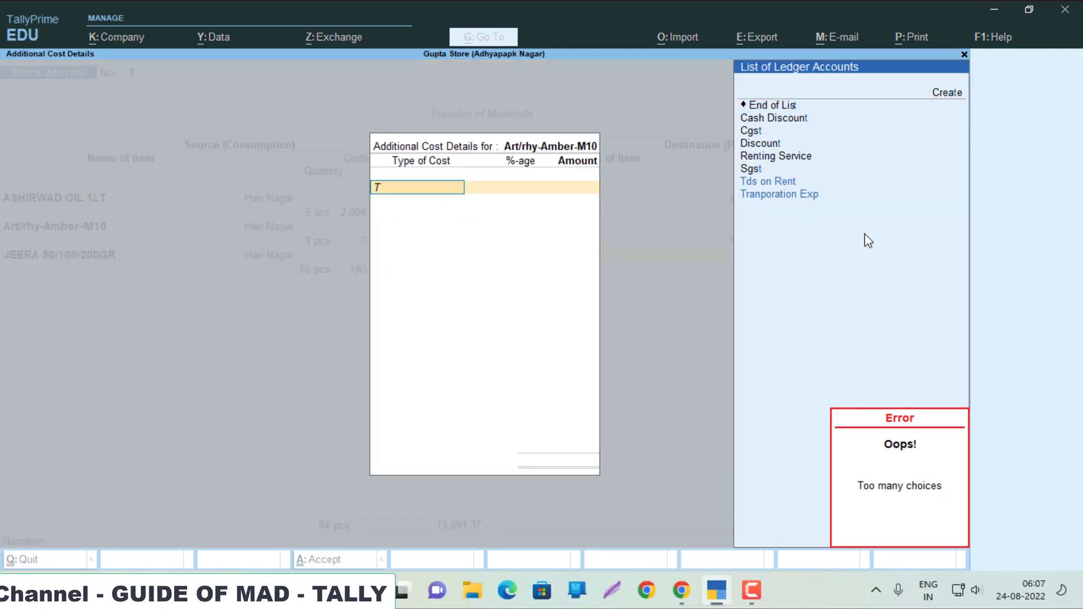
{"action": "key", "text": "Down"}
{"action": "key", "text": "Down"}
{"action": "key", "text": "Return"}
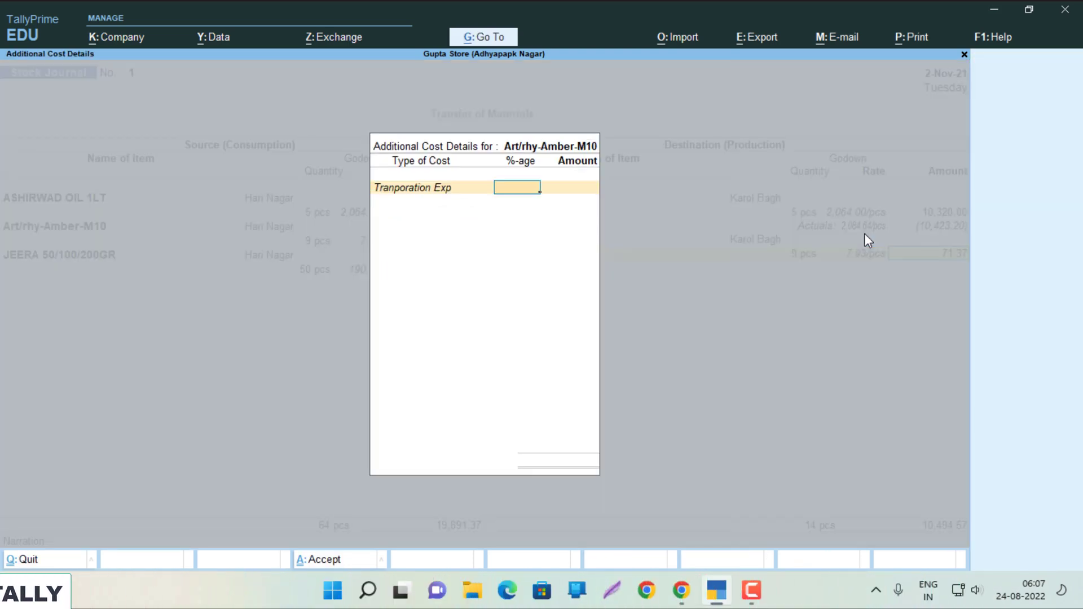
{"action": "type", "text": "1"}
{"action": "key", "text": "Return"}
{"action": "key", "text": "Return"}
{"action": "key", "text": "Return"}
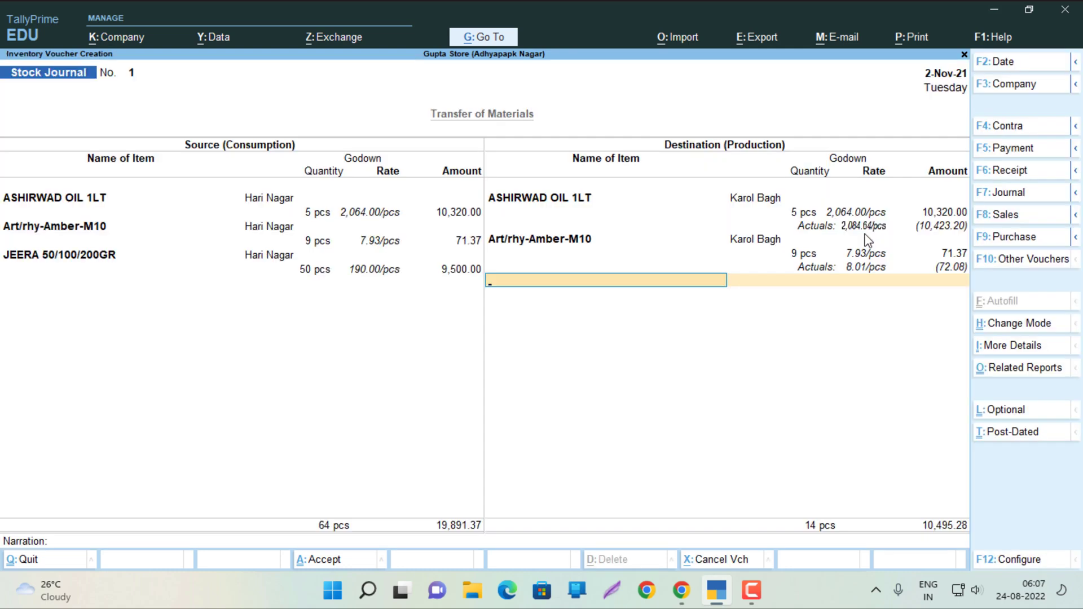
Add JEERA 50/100/200GR as a destination item in the Karol Bagh godown with quantity 50 pcs, keeping the default rate and amount
{"action": "type", "text": "J"}
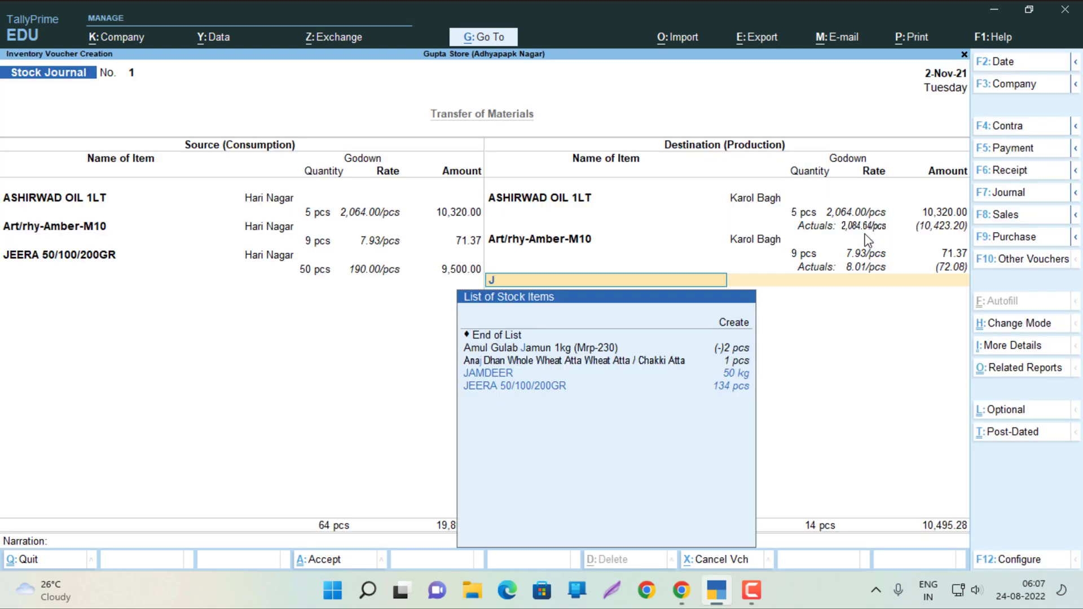
{"action": "type", "text": "e"}
{"action": "key", "text": "Return"}
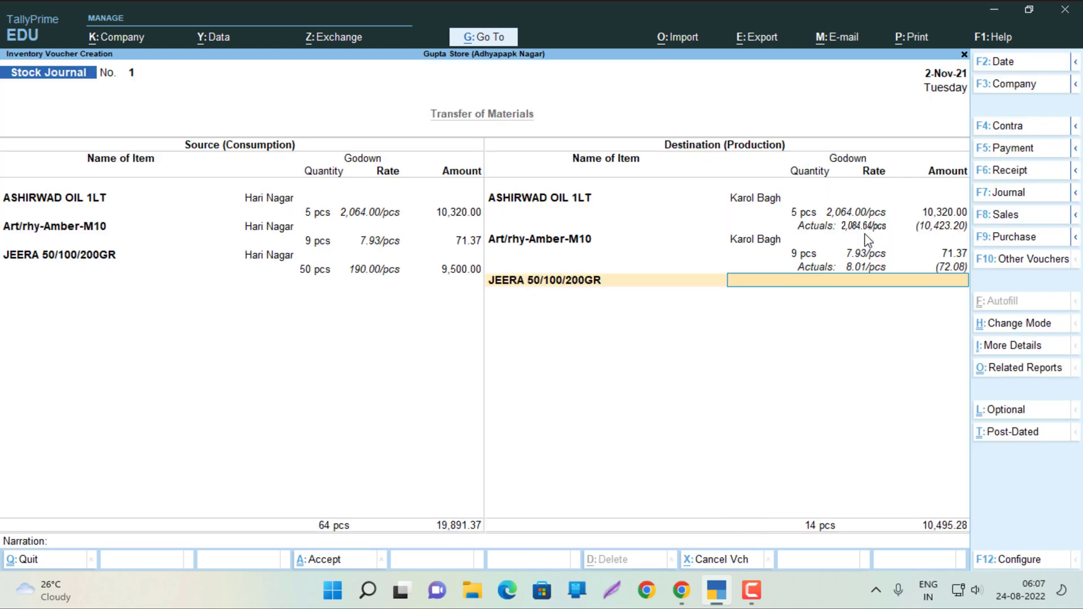
{"action": "key", "text": "Return"}
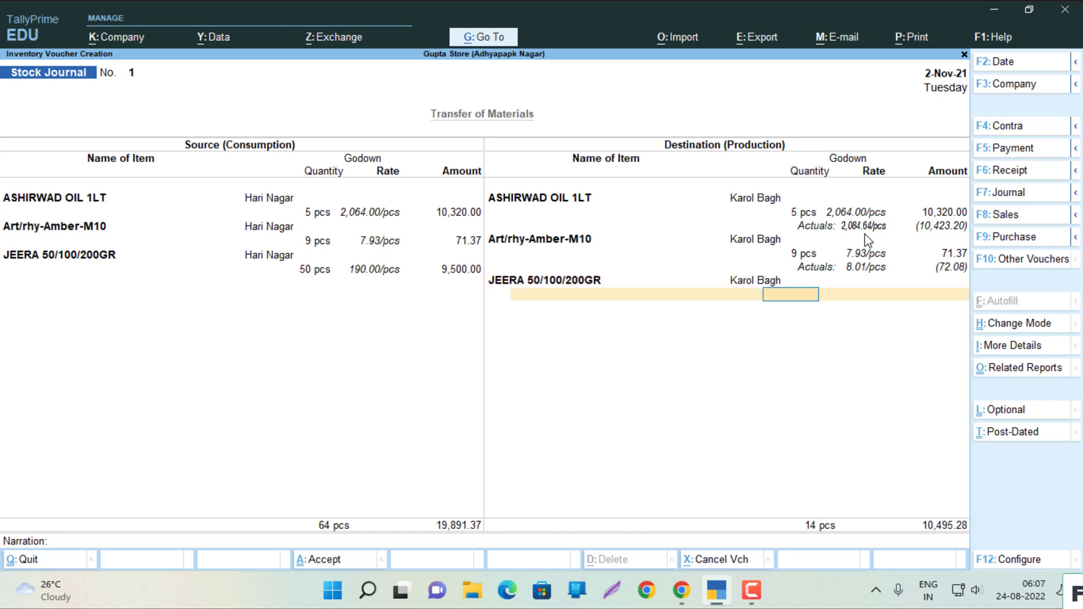
{"action": "type", "text": "50"}
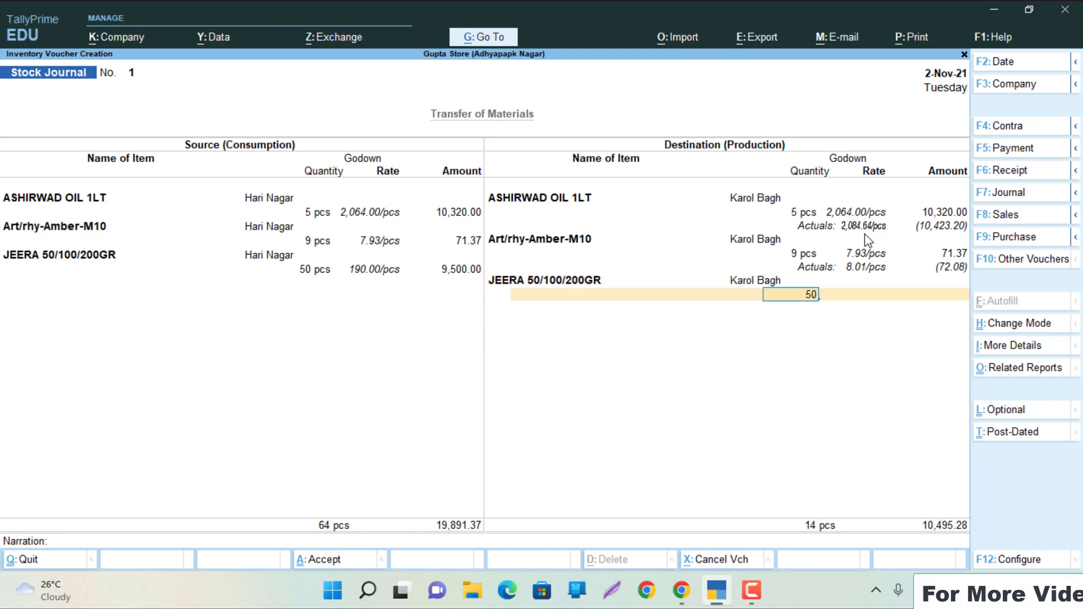
{"action": "key", "text": "Return"}
{"action": "key", "text": "Return"}
{"action": "key", "text": "Return"}
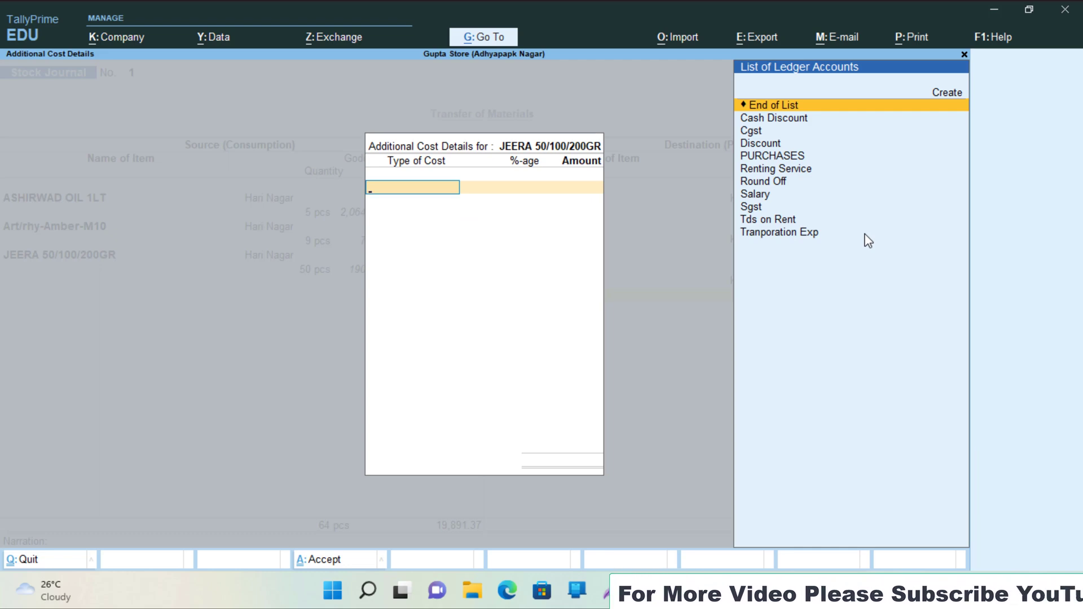
Add Tranporation Exp at 1% as the additional cost for JEERA 50/100/200GR and close the cost details
{"action": "type", "text": "T"}
{"action": "key", "text": "Down"}
{"action": "key", "text": "Return"}
{"action": "type", "text": "1"}
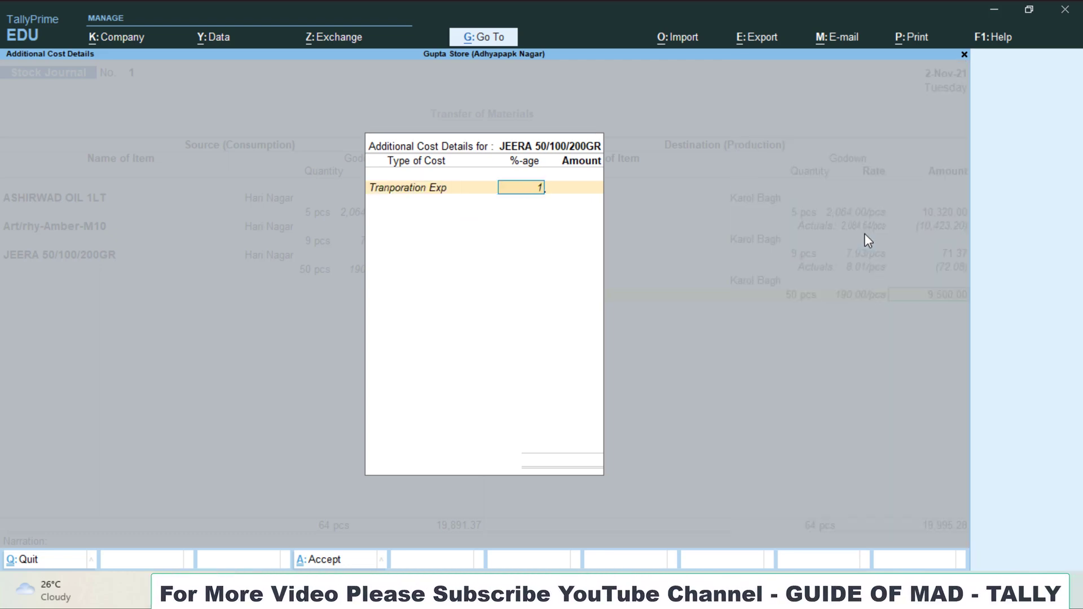
{"action": "key", "text": "Return"}
{"action": "key", "text": "Return"}
{"action": "key", "text": "Return"}
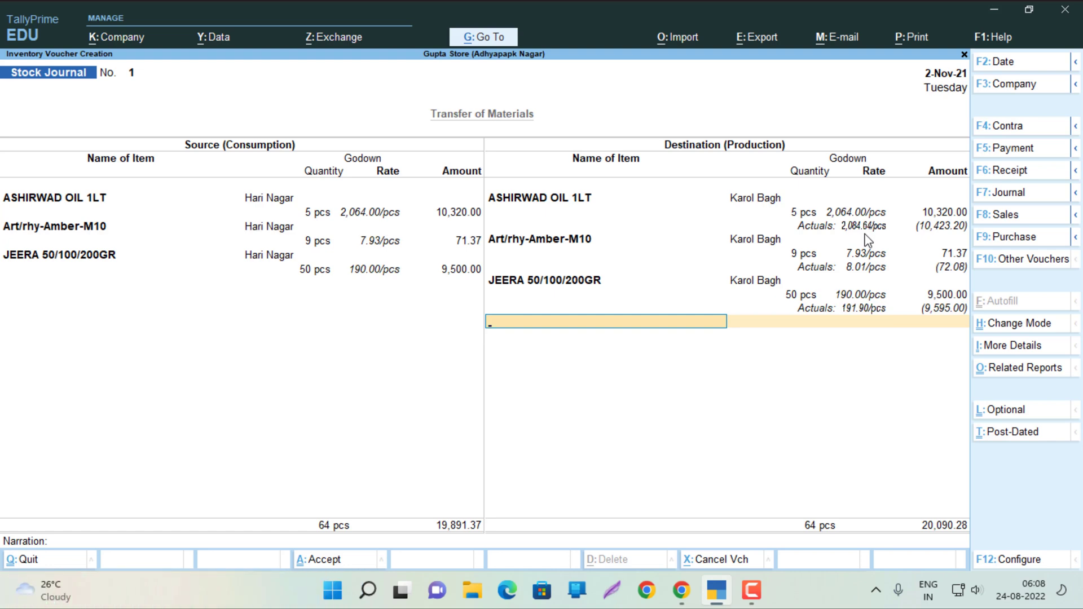
End the destination item list, leave the narration blank, and save the Stock Journal voucher, returning to the Gateway of Tally
{"action": "key", "text": "Return"}
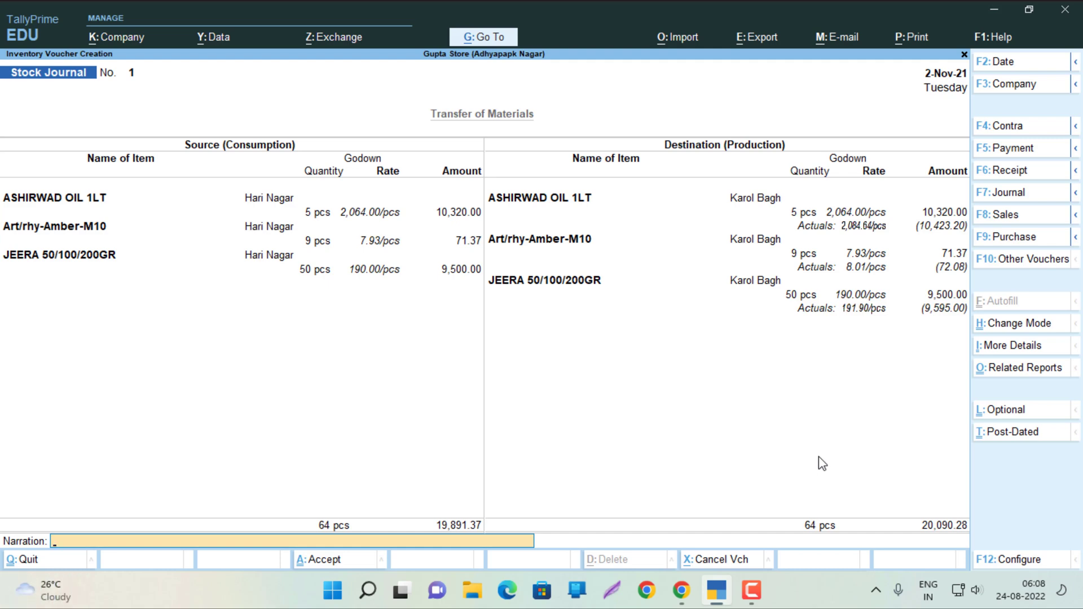
{"action": "key", "text": "Return"}
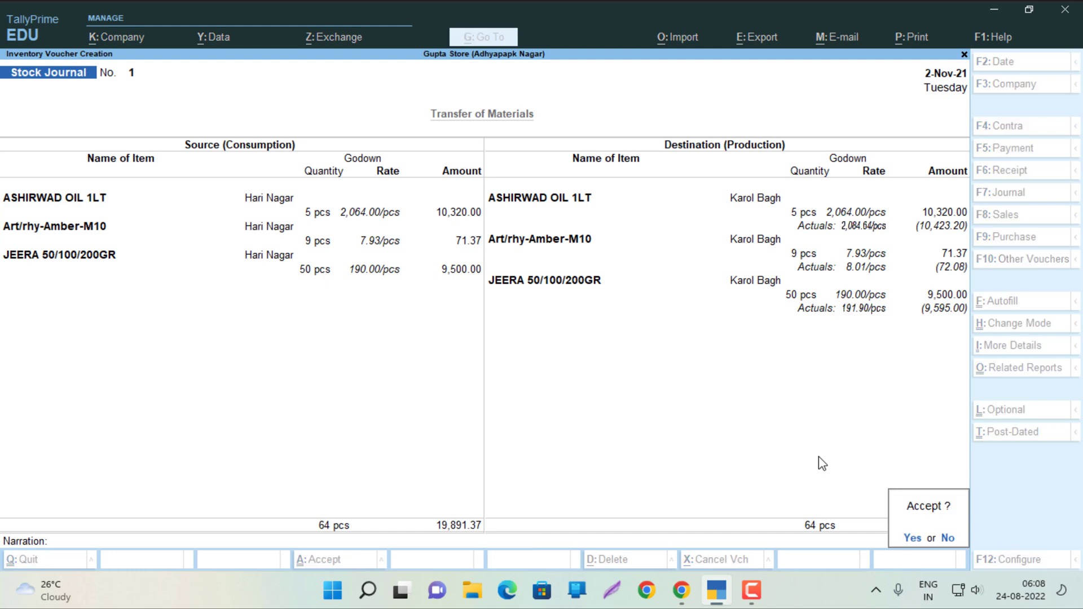
{"action": "key", "text": "Return"}
{"action": "key", "text": "Escape"}
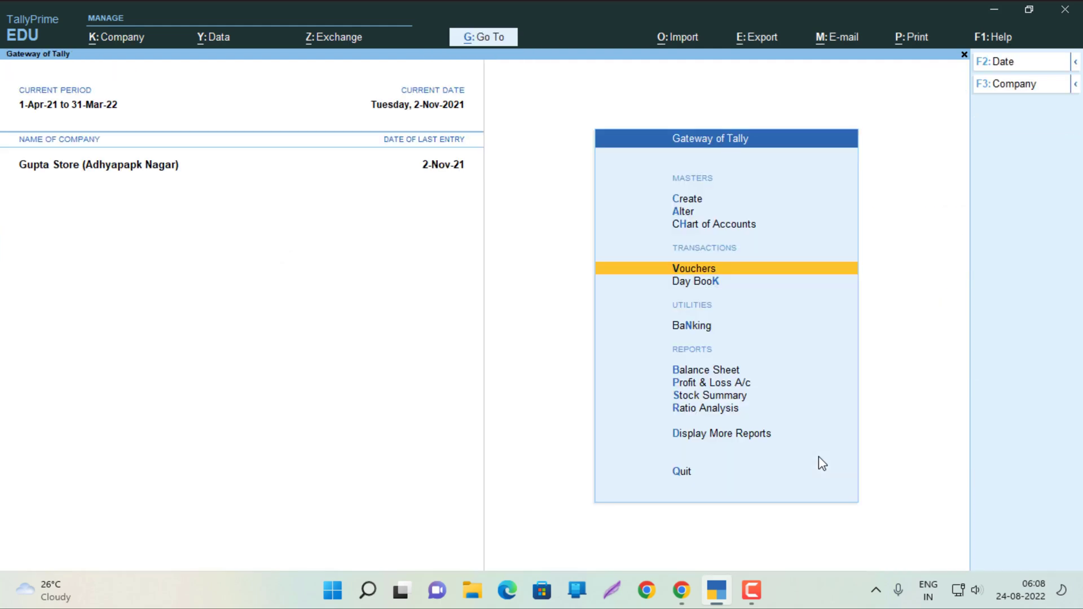
Open the Inventory Books list of reports
{"action": "key", "text": "Down"}
{"action": "key", "text": "Down"}
{"action": "key", "text": "Down"}
{"action": "key", "text": "Down"}
{"action": "key", "text": "Down"}
{"action": "key", "text": "Down"}
{"action": "key", "text": "Down"}
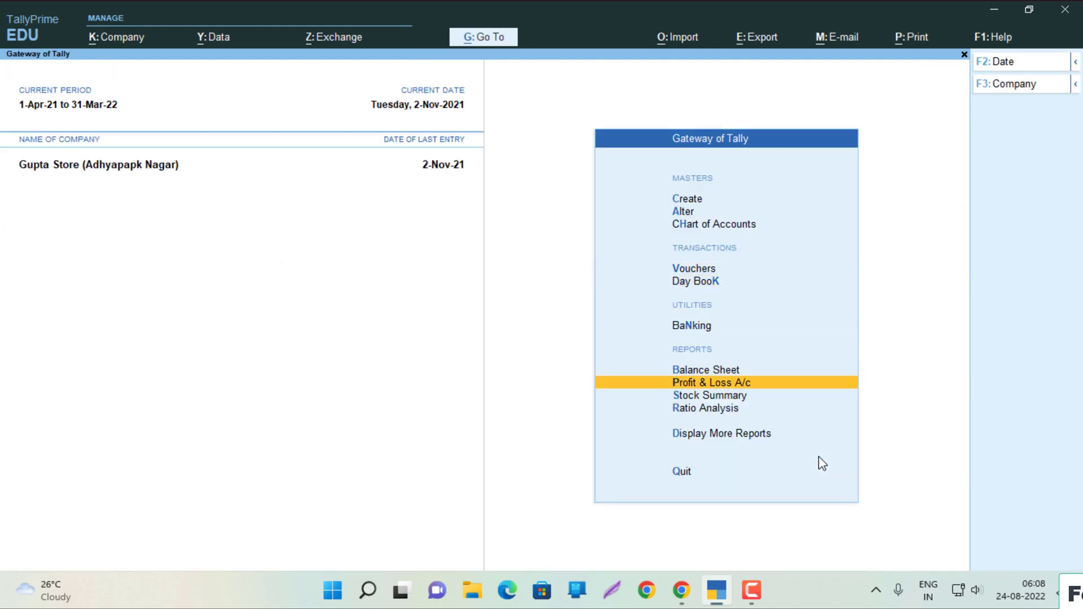
{"action": "key", "text": "Return"}
{"action": "key", "text": "Down"}
{"action": "key", "text": "Down"}
{"action": "key", "text": "Down"}
{"action": "key", "text": "Down"}
{"action": "key", "text": "Down"}
{"action": "key", "text": "Down"}
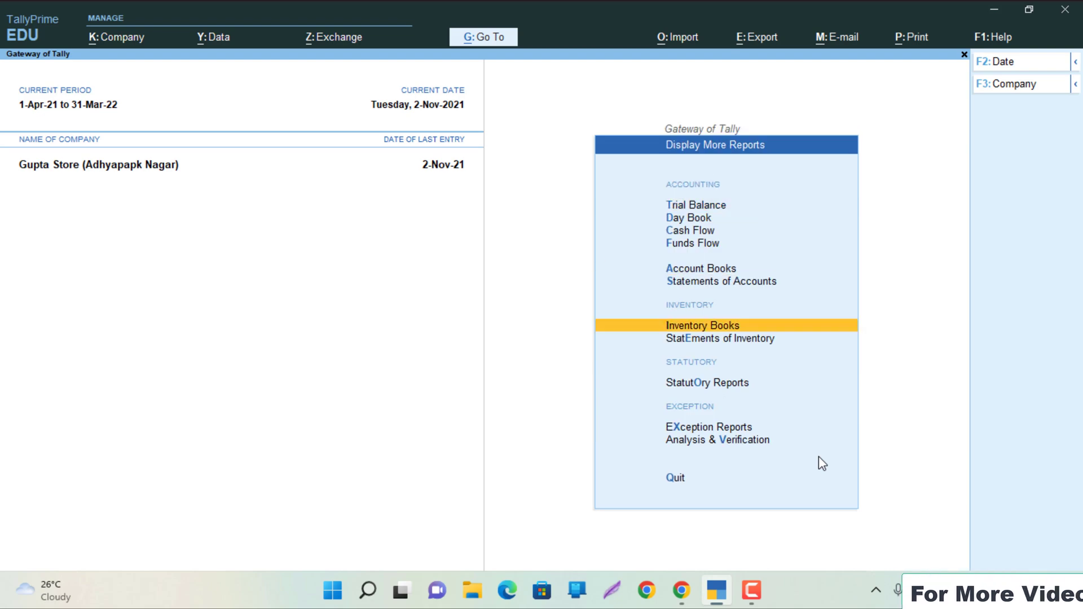
{"action": "key", "text": "Return"}
Display the Godown Summary for Hari Nagar to check its closing stock
{"action": "key", "text": "Down"}
{"action": "key", "text": "Return"}
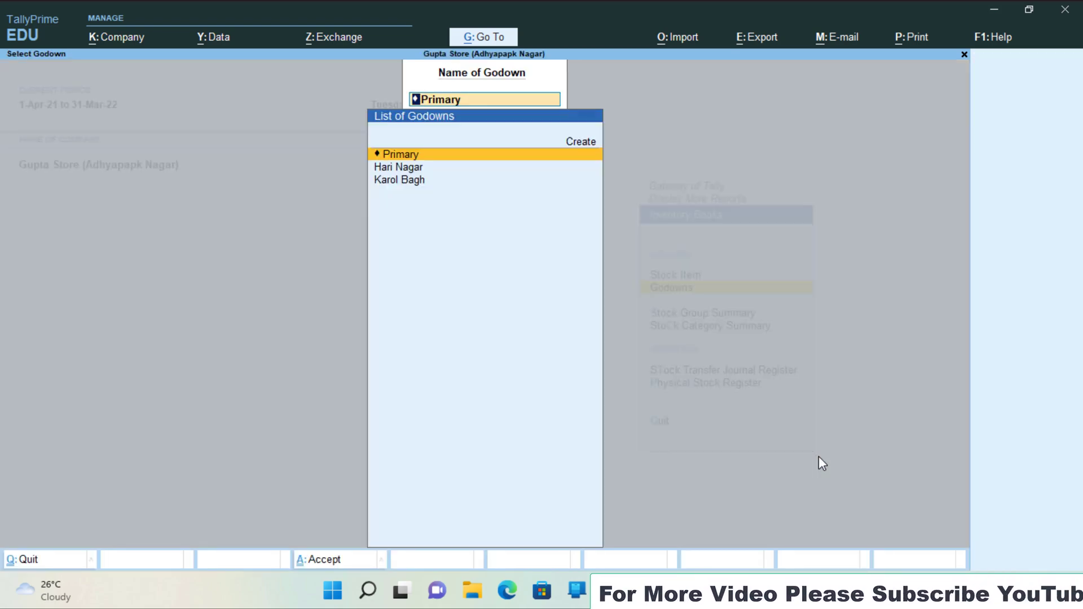
{"action": "key", "text": "Down"}
{"action": "key", "text": "Return"}
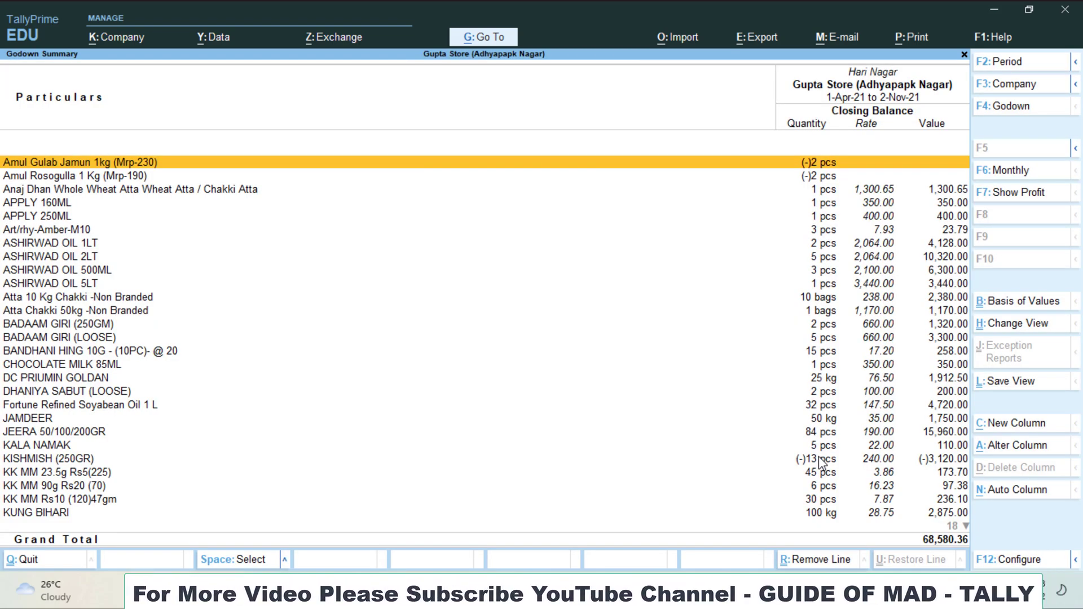
Switch the Godown Summary to Karol Bagh to check the quantities, rates and values of the transferred items
{"action": "key", "text": "F4"}
{"action": "key", "text": "Down"}
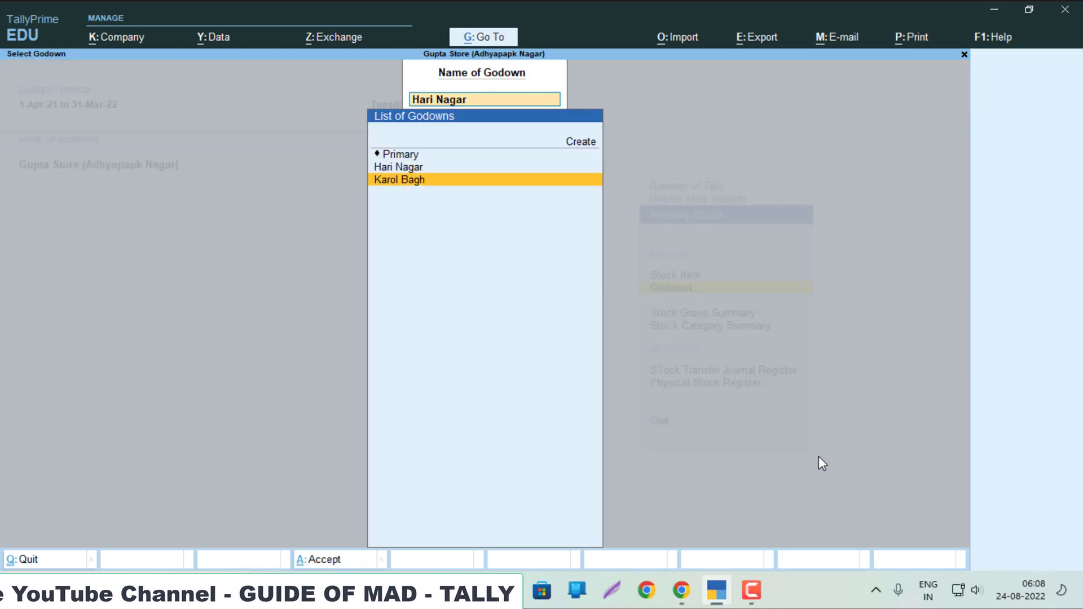
{"action": "key", "text": "Return"}
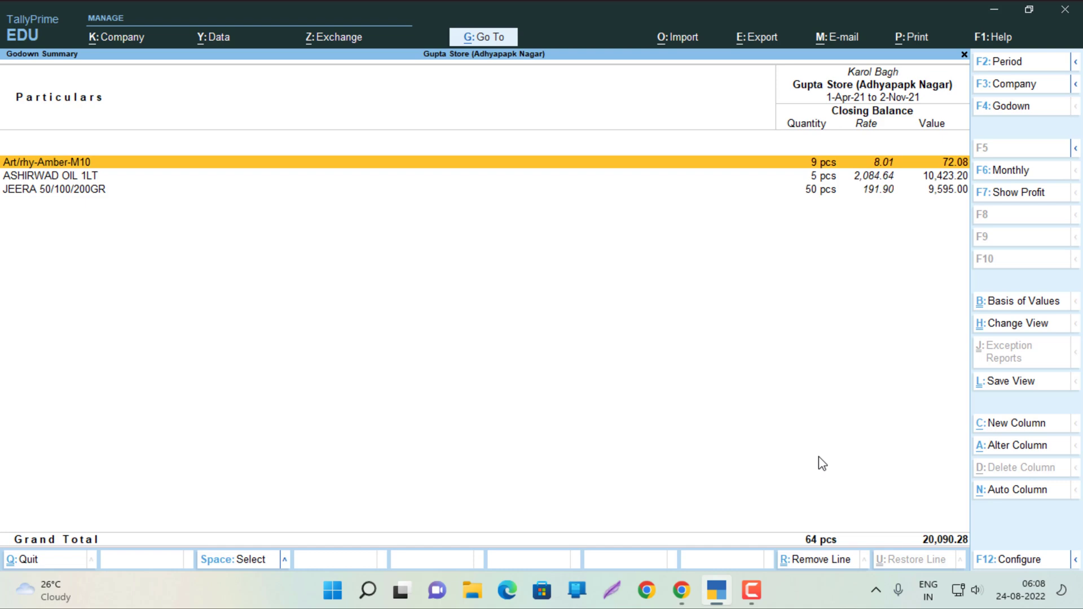
Return to the Hari Nagar Godown Summary and examine the remaining stock down to ASHIRWAD OIL 1LT
{"action": "key", "text": "Escape"}
{"action": "key", "text": "Up"}
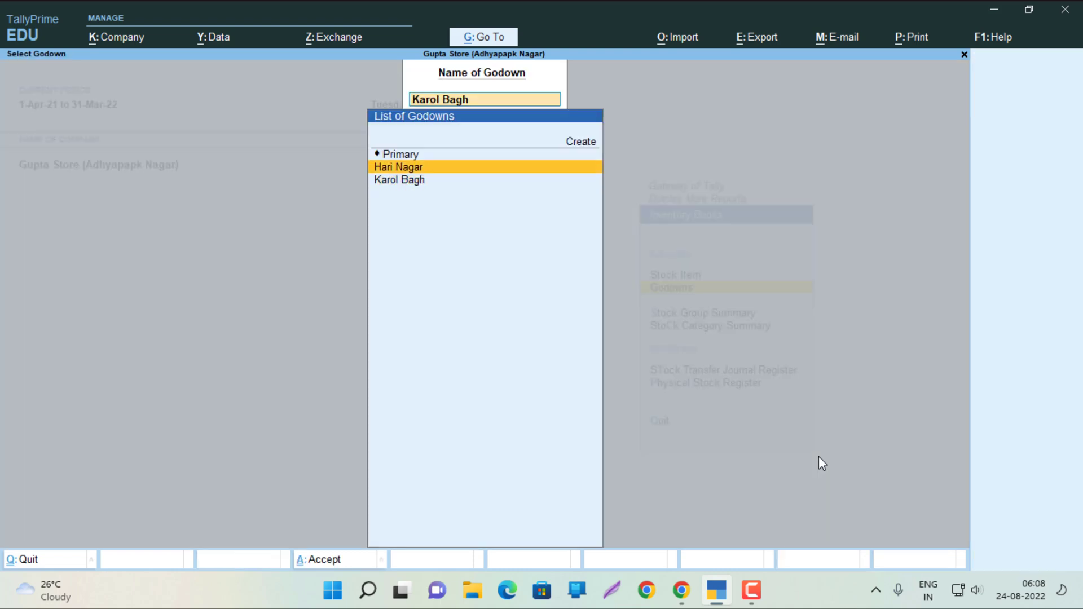
{"action": "key", "text": "Return"}
{"action": "key", "text": "Down"}
{"action": "key", "text": "Down"}
{"action": "key", "text": "Down"}
{"action": "key", "text": "Down"}
{"action": "key", "text": "Down"}
{"action": "key", "text": "Down"}
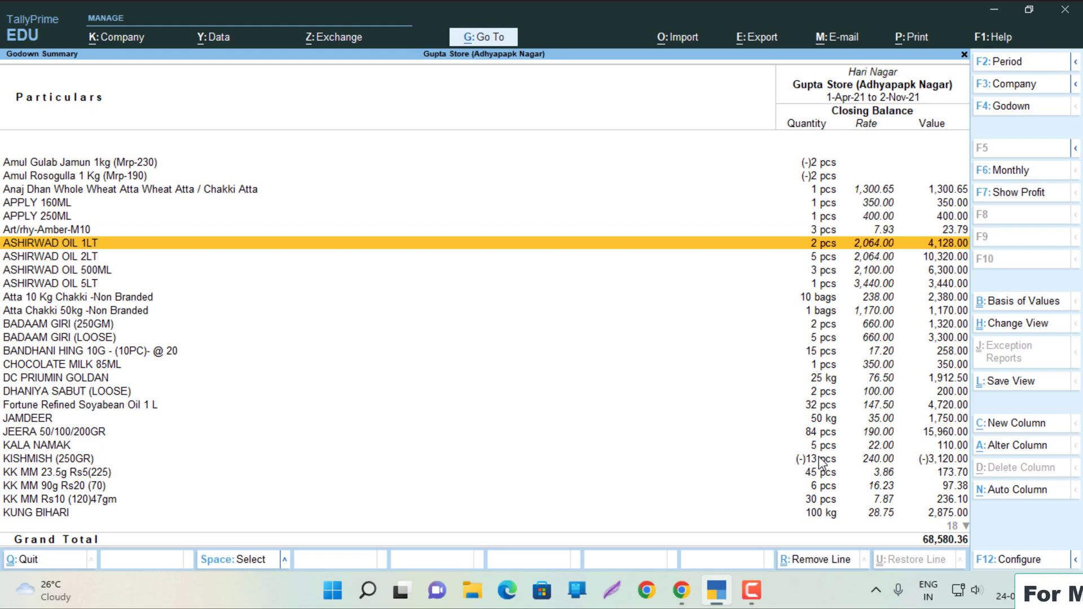
Review the Karol Bagh Godown Summary again and close the reports back to the Gateway of Tally
{"action": "key", "text": "Escape"}
{"action": "key", "text": "Down"}
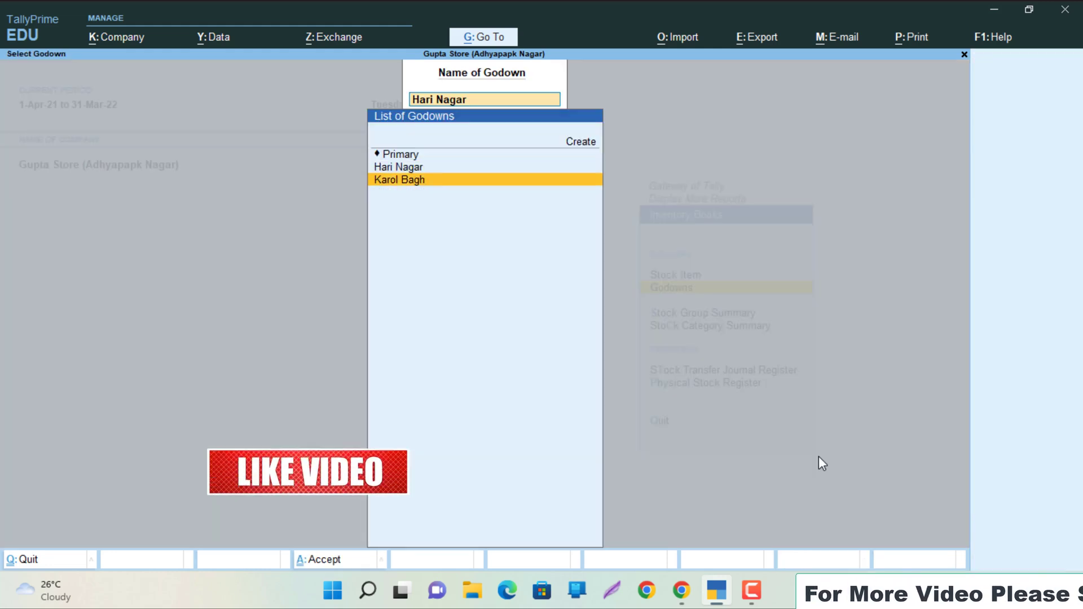
{"action": "key", "text": "Return"}
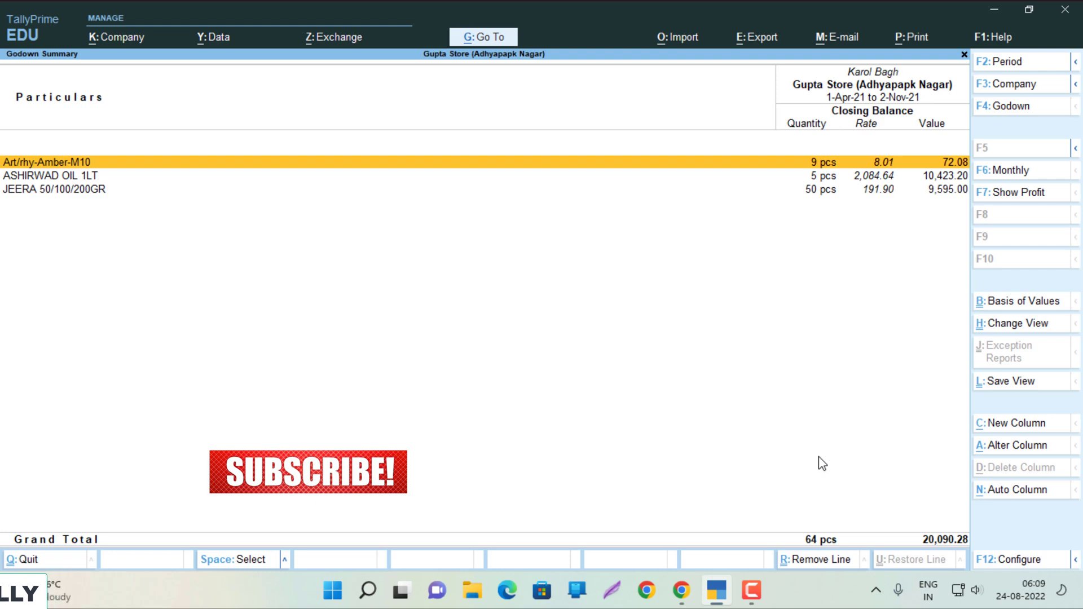
{"action": "key", "text": "Escape"}
{"action": "key", "text": "Escape"}
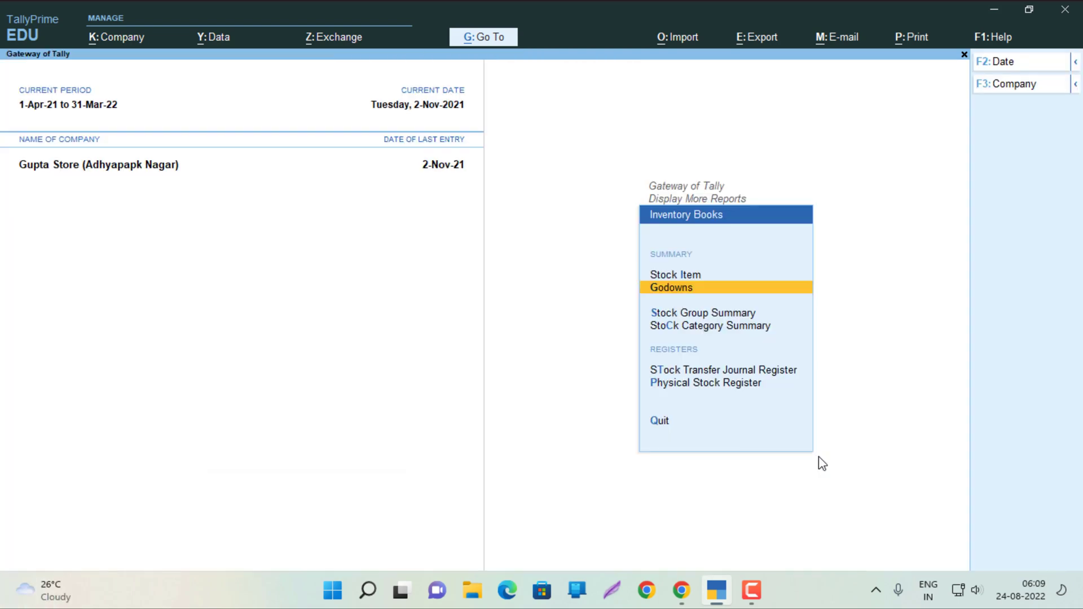
{"action": "key", "text": "Escape"}
{"action": "key", "text": "Escape"}
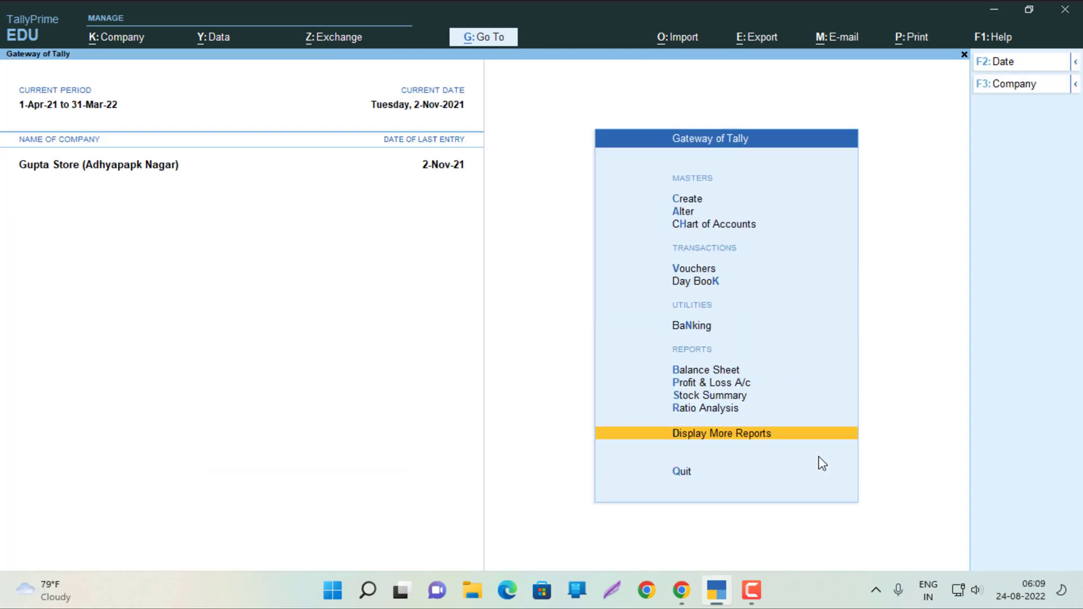